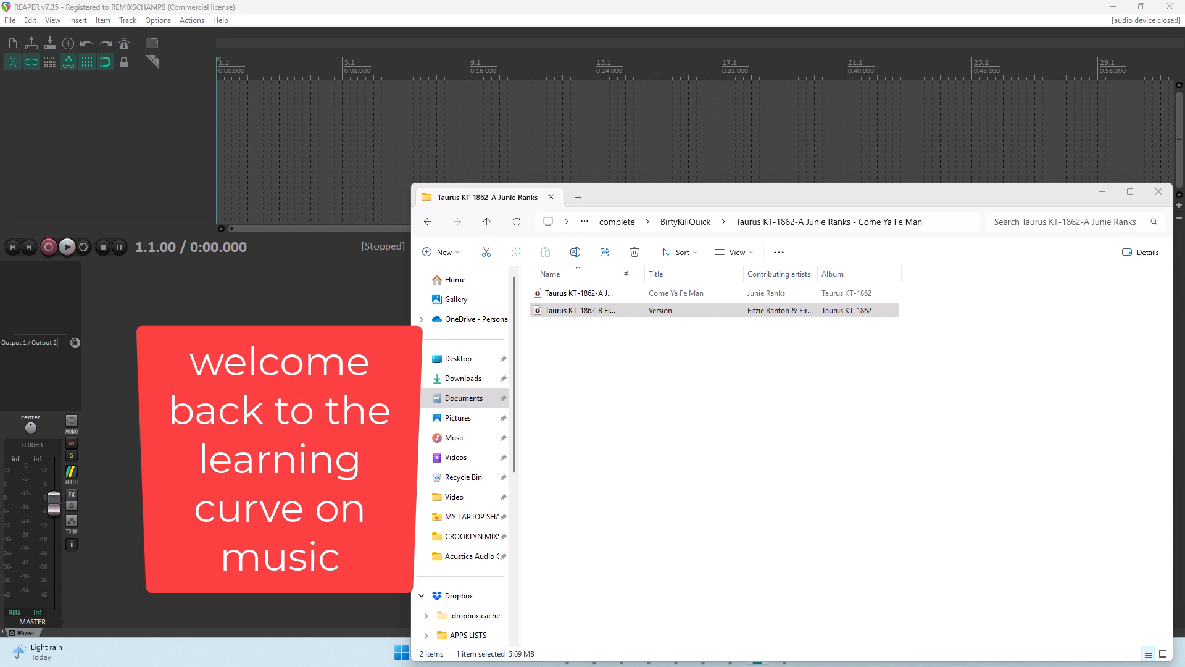
# Import the Taurus KT-1862-B Version audio file from File Explorer onto a new track at the project start
pyautogui.click(1102, 192)
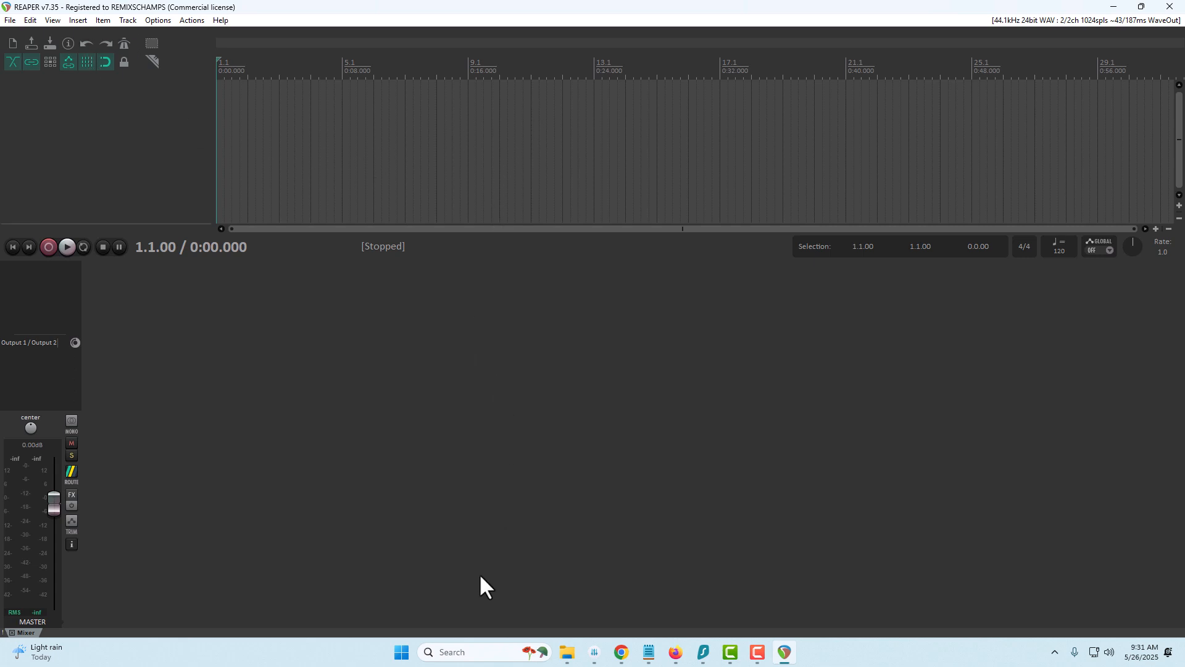
pyautogui.click(565, 653)
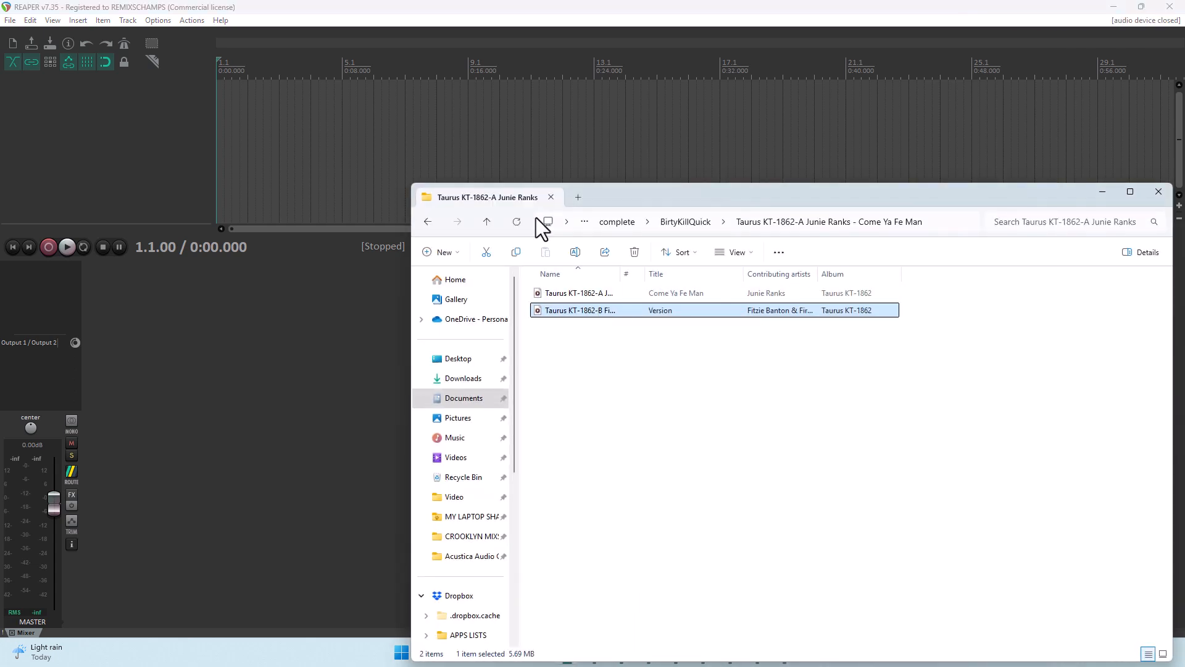
pyautogui.moveTo(536, 217); pyautogui.dragTo(220, 96)
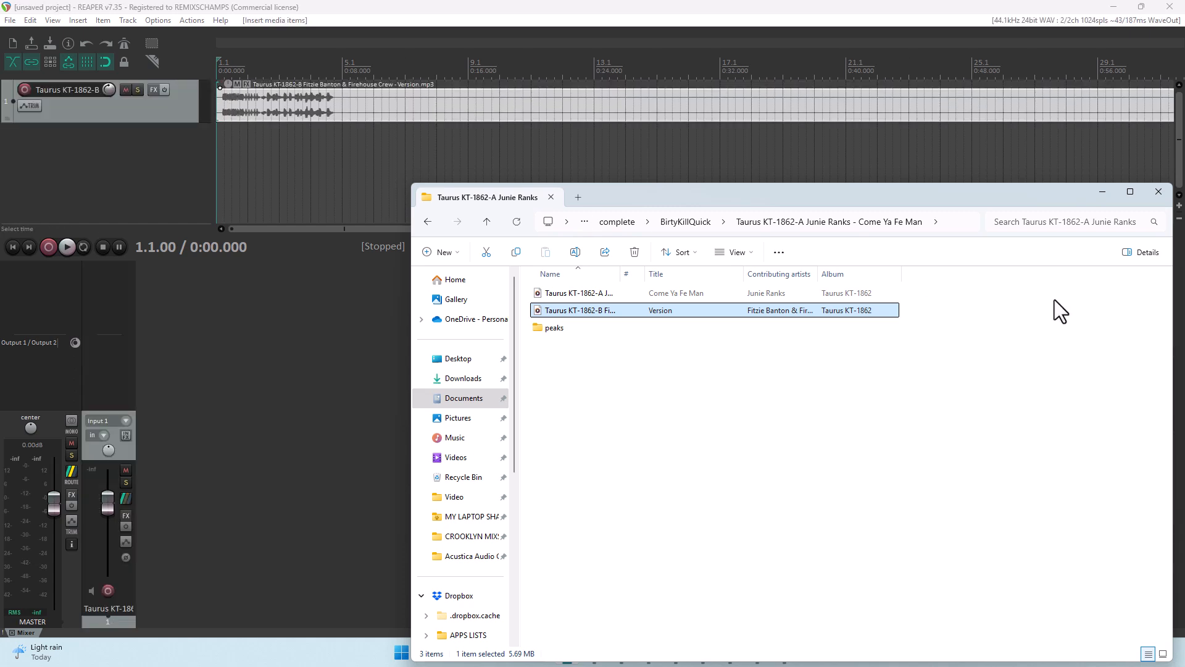
pyautogui.click(1099, 192)
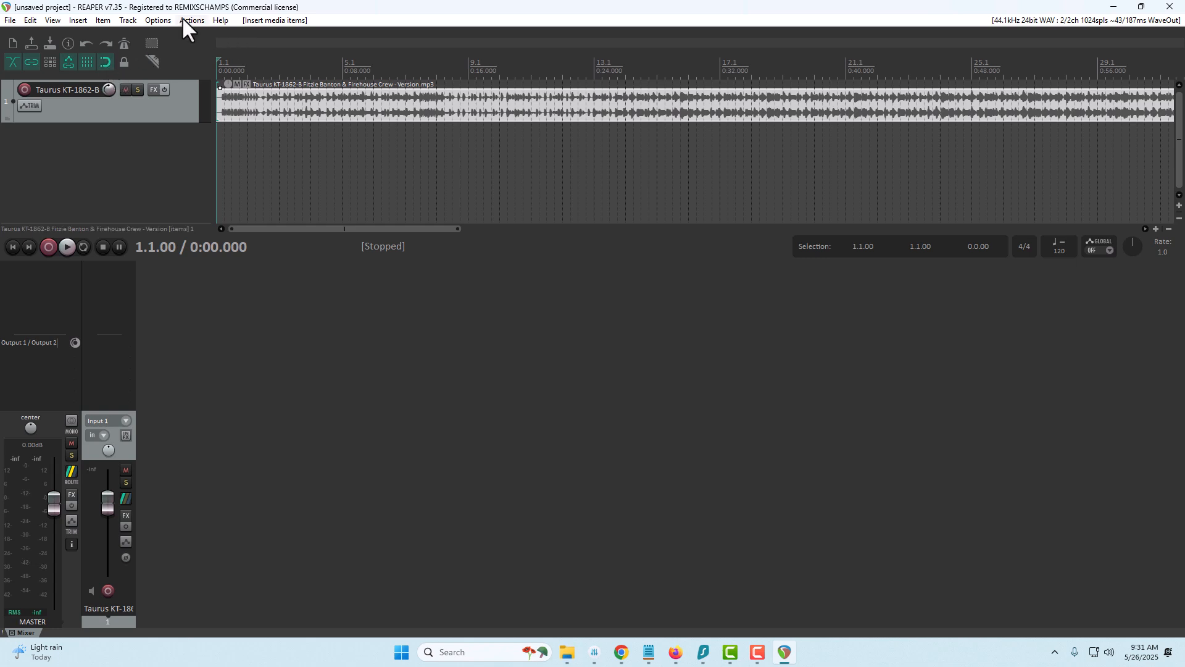
# Enable the metronome, make the track taller, and play the file from the start to compare its beats with the gridlines
pyautogui.click(125, 44)
pyautogui.moveTo(154, 123); pyautogui.dragTo(159, 184)
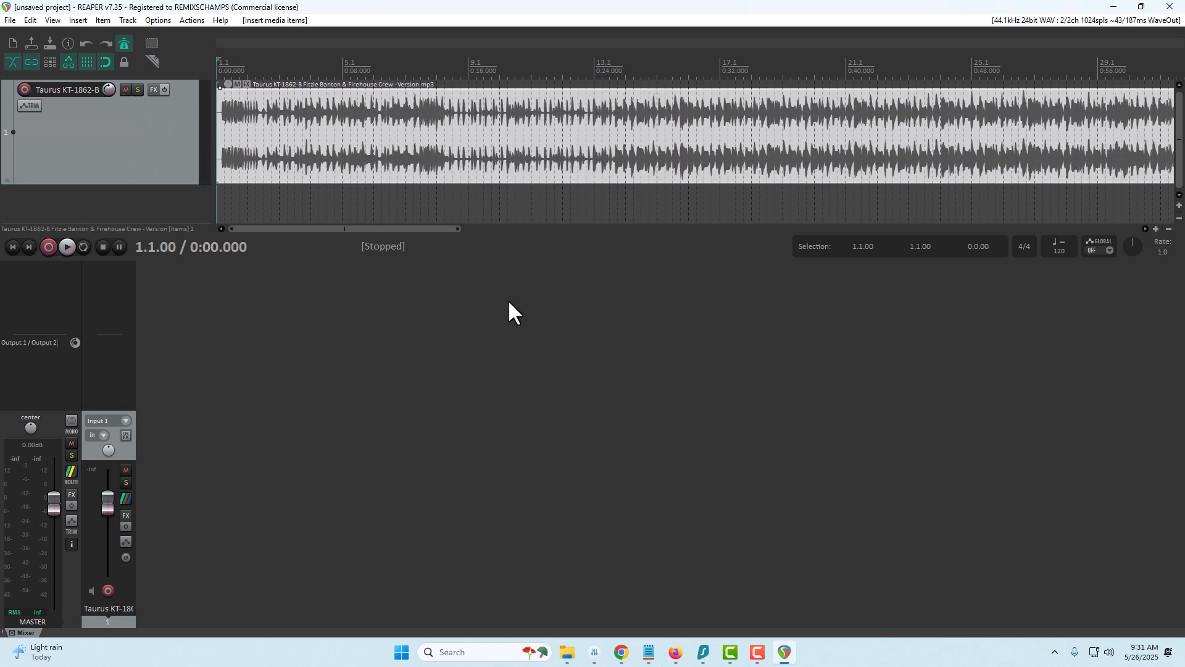
pyautogui.moveTo(458, 228); pyautogui.dragTo(343, 226)
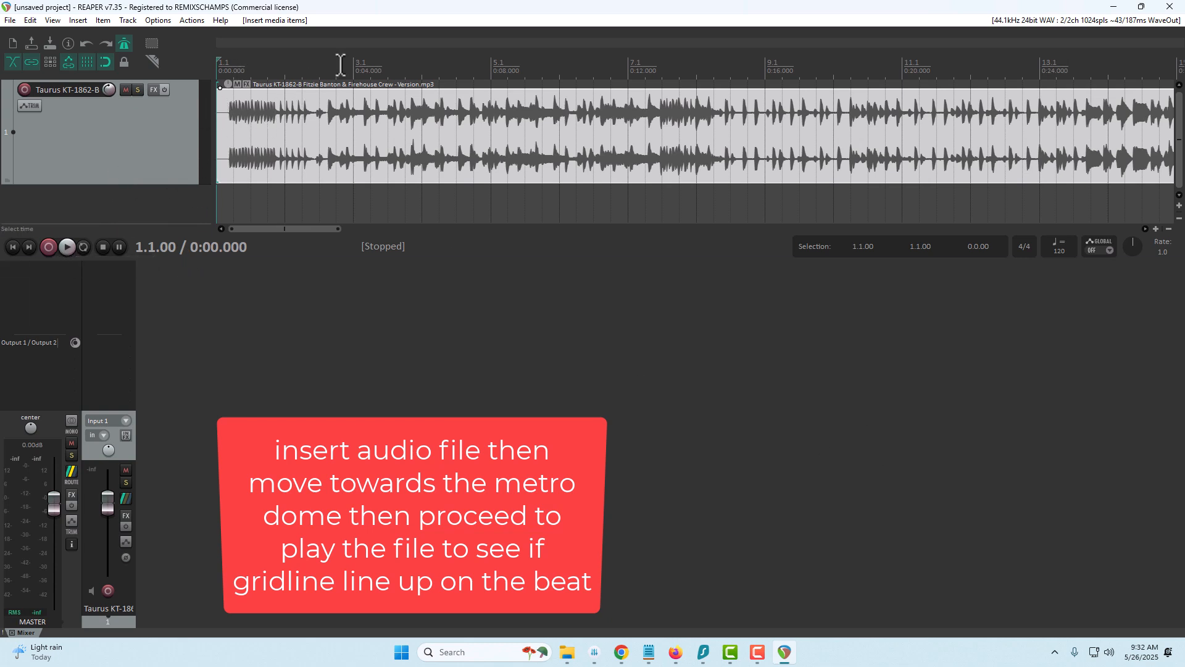
pyautogui.click(66, 247)
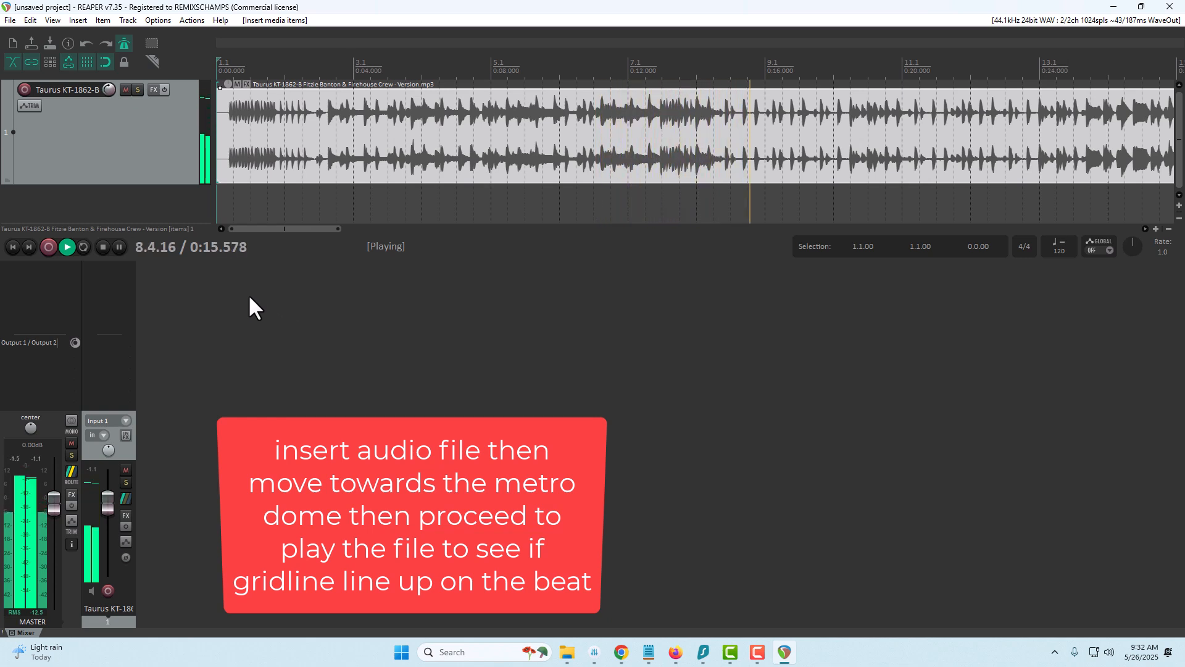
pyautogui.click(103, 247)
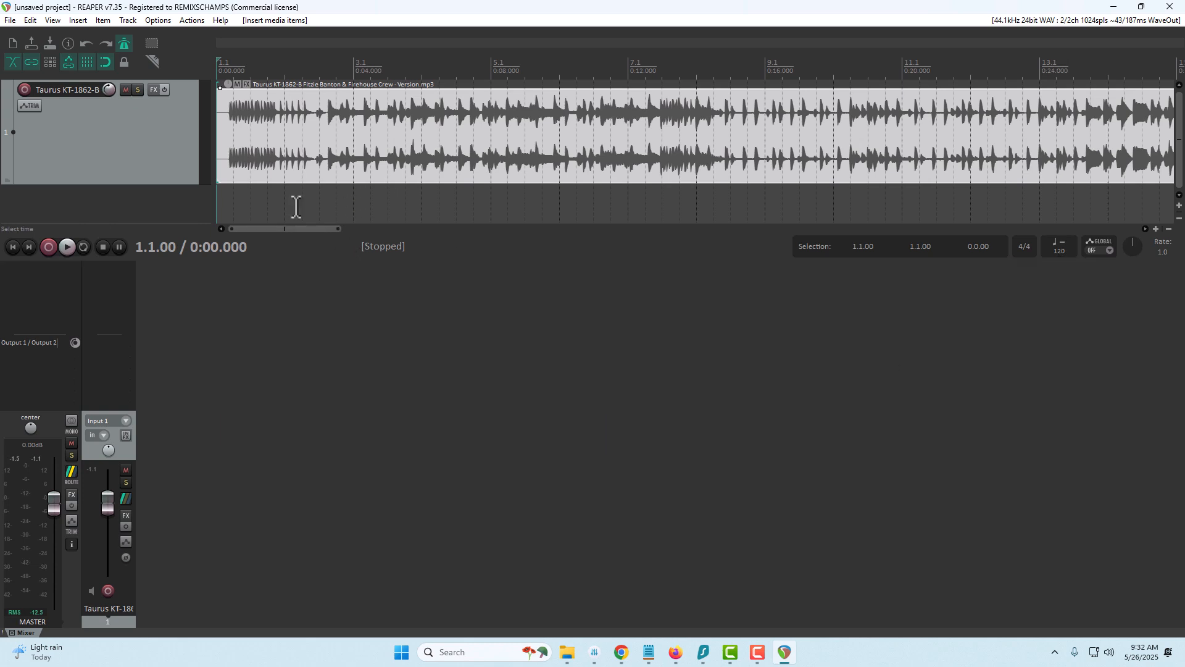
# Check in the project settings that the timebase for items, envelopes and markers is set to Time
pyautogui.click(5, 19)
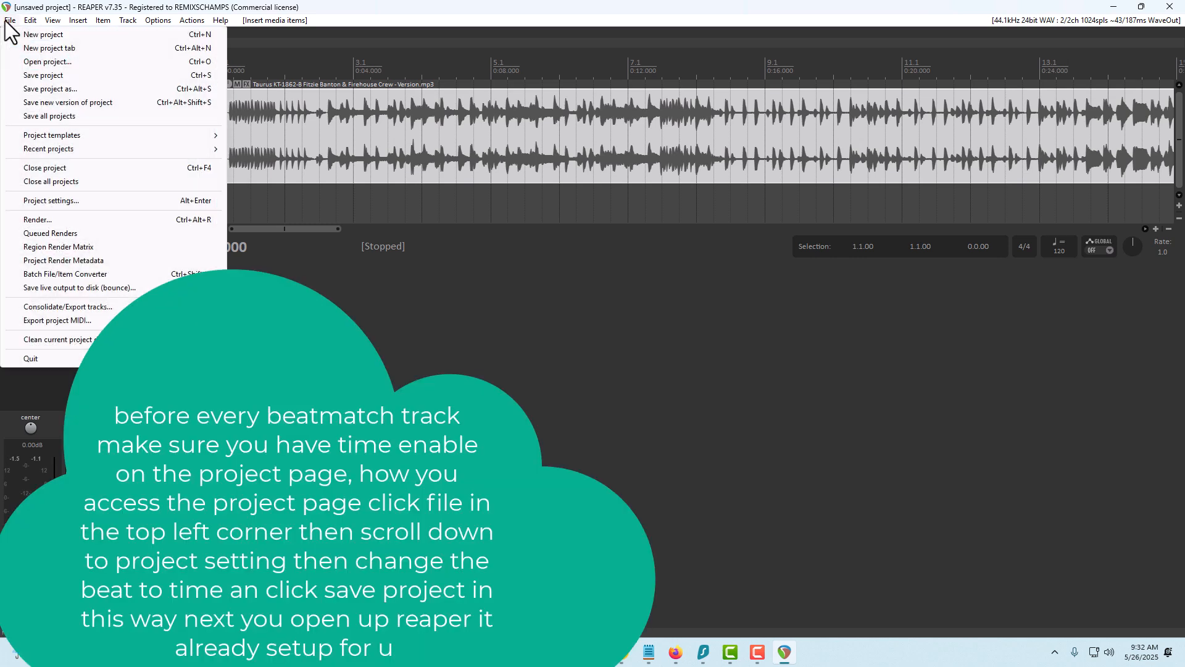
pyautogui.click(6, 20)
pyautogui.click(6, 20)
pyautogui.click(78, 202)
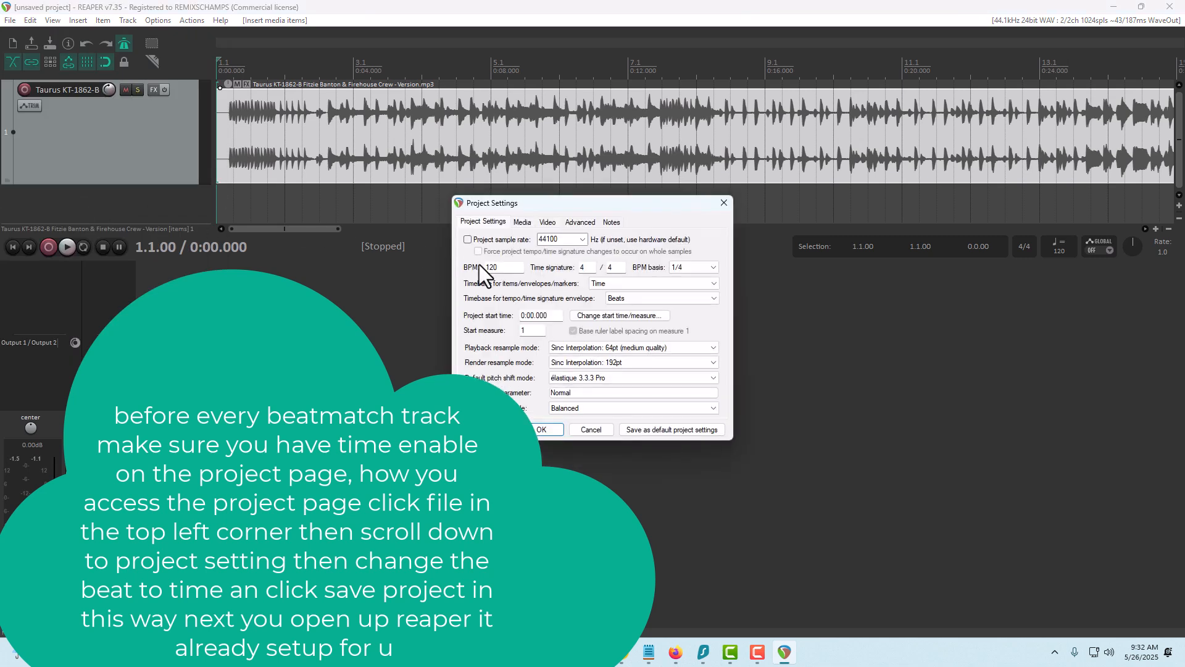
pyautogui.click(606, 286)
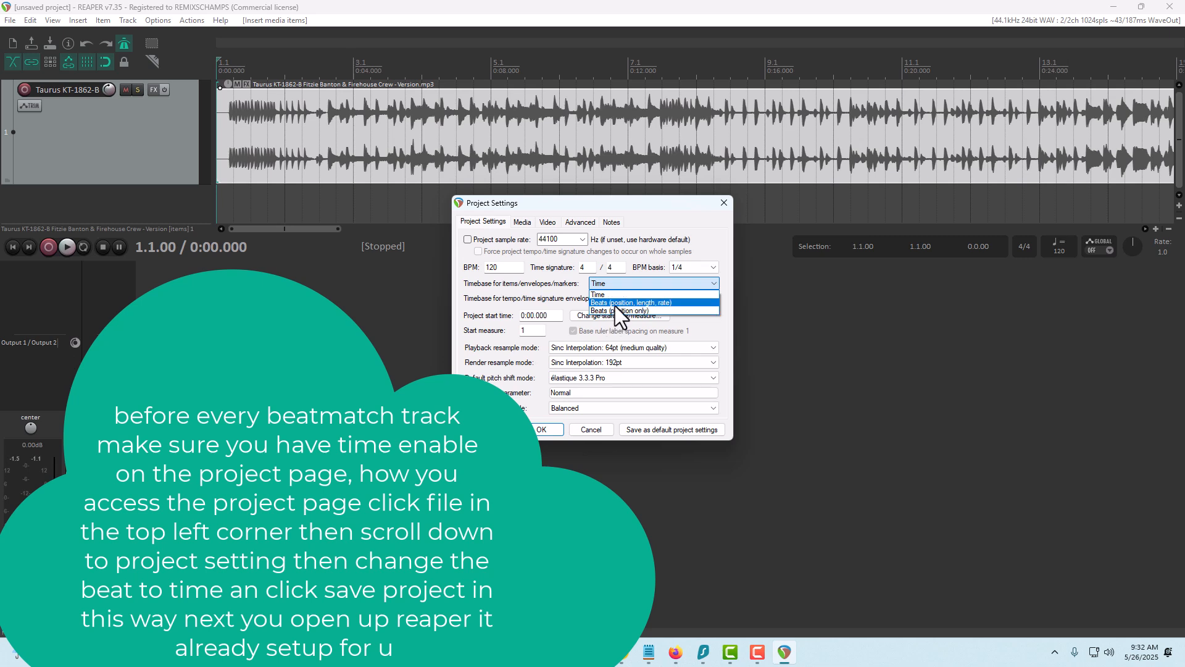
pyautogui.click(615, 298)
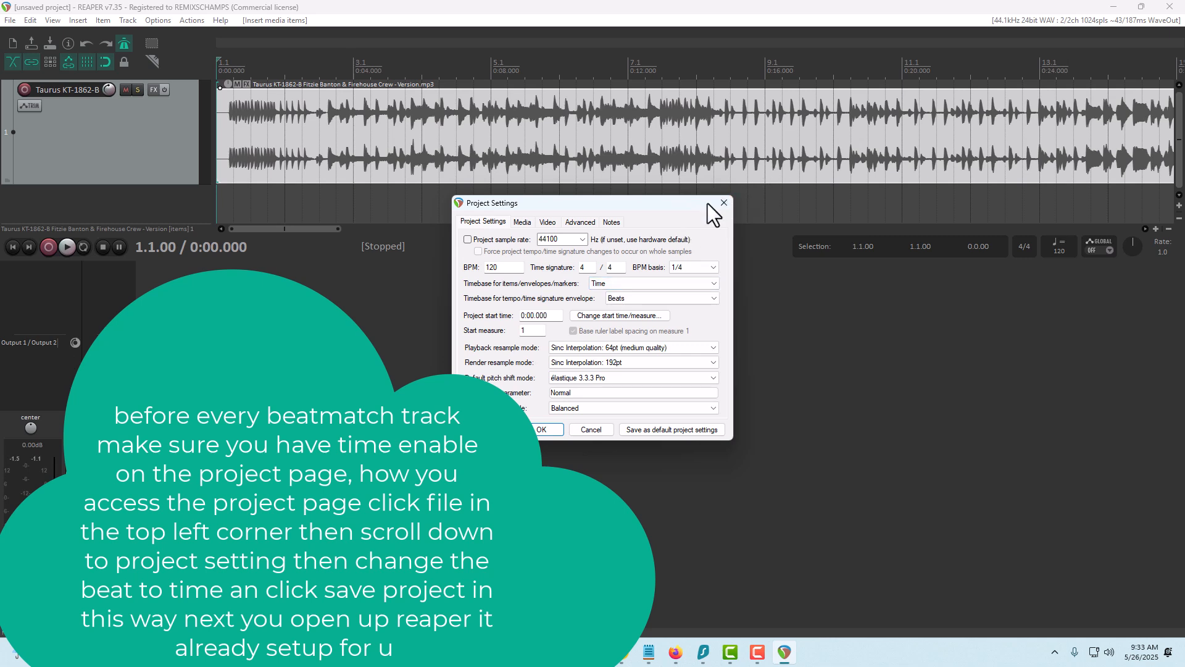
pyautogui.click(723, 204)
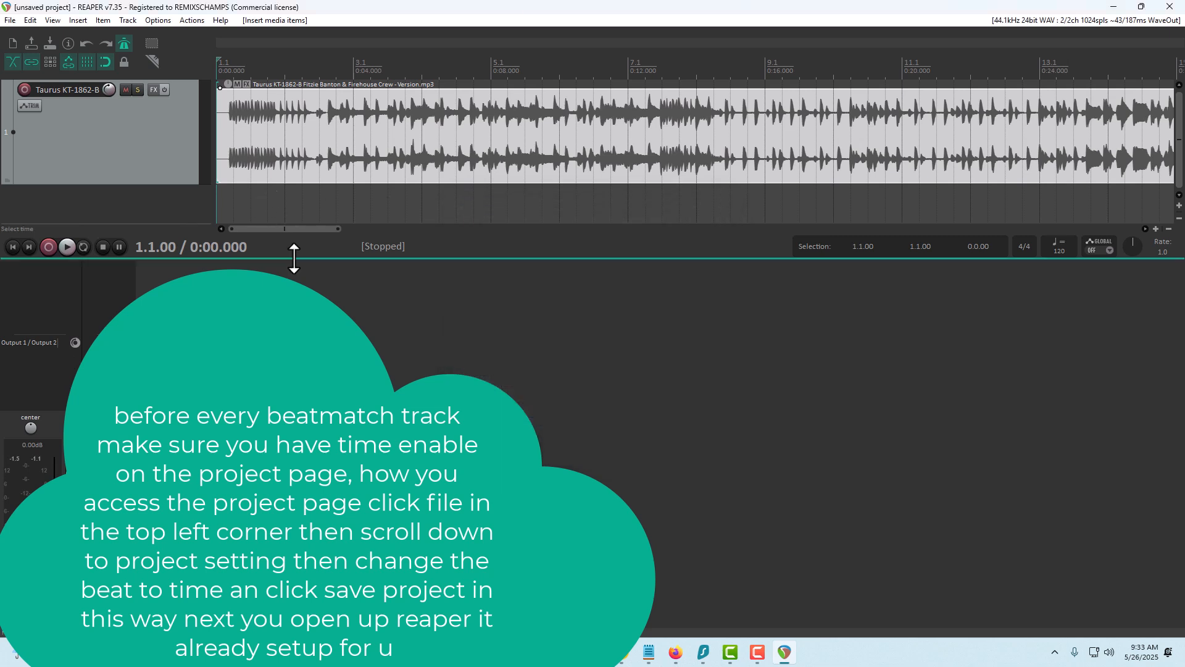
# Play the track from the project start to listen for the first downbeat
pyautogui.click(228, 180)
pyautogui.click(217, 198)
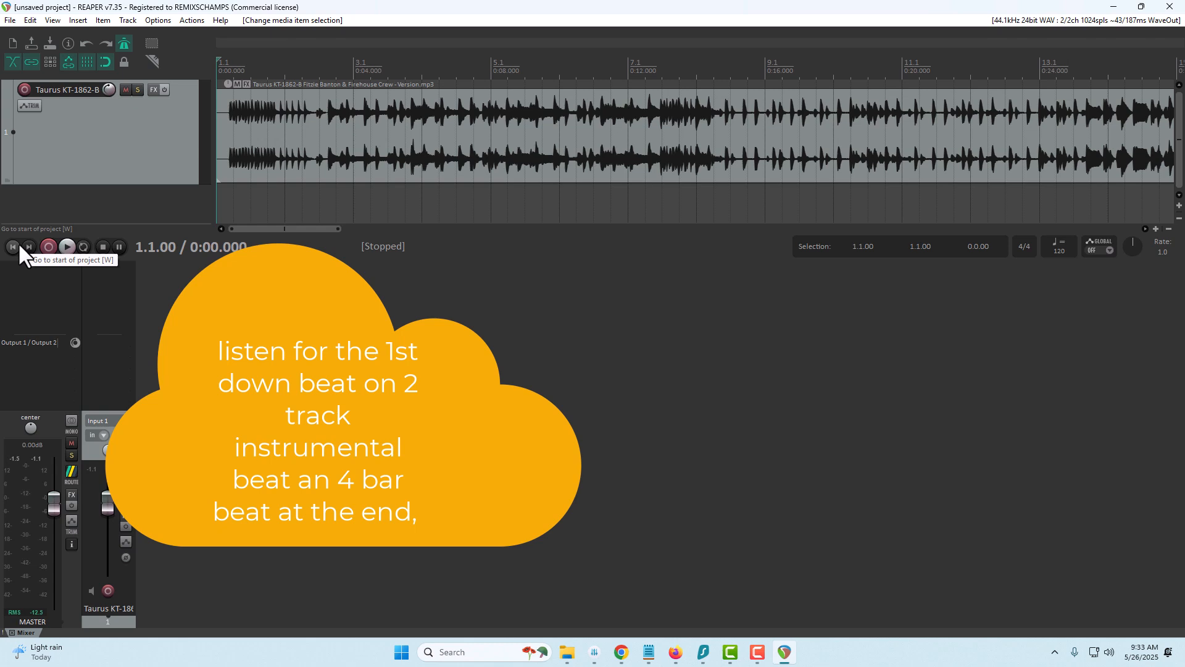
pyautogui.click(65, 247)
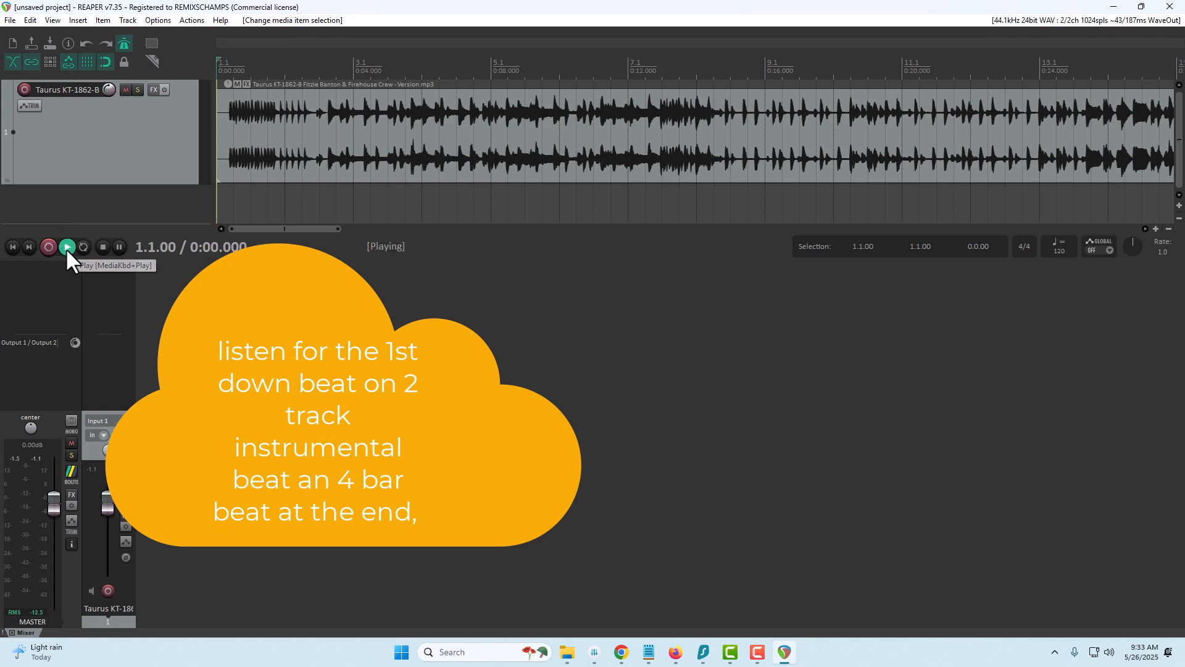
pyautogui.click(99, 249)
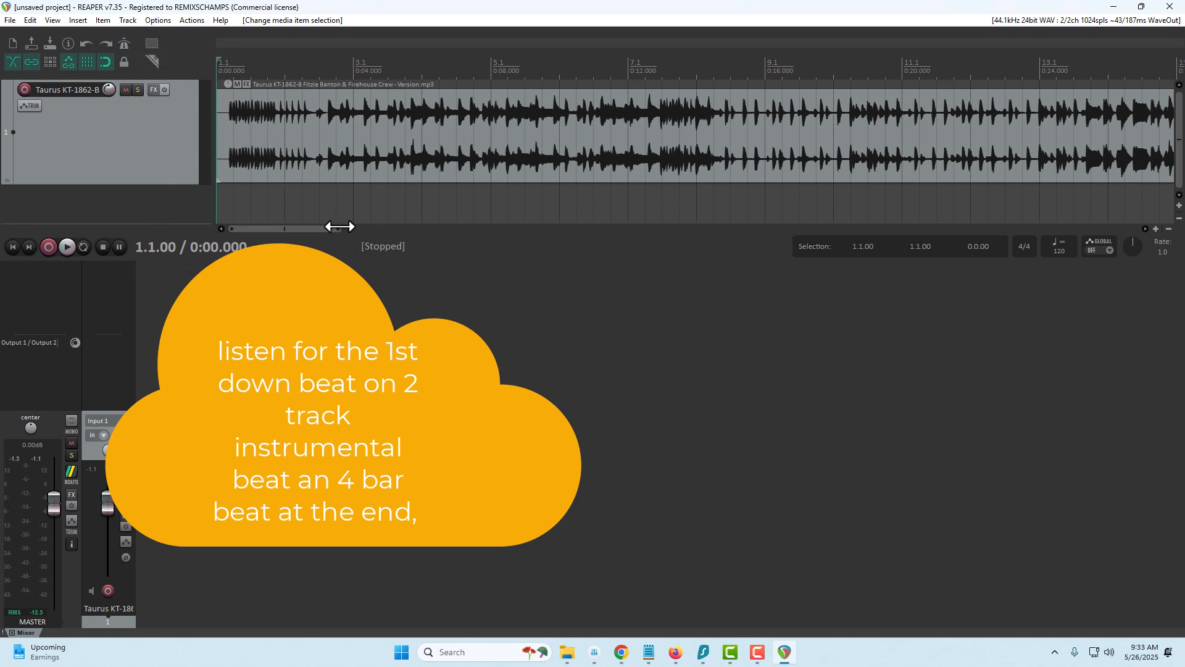
# Place the edit cursor at 2.3.00, just before the first downbeat, and turn off the gridlines
pyautogui.moveTo(338, 229); pyautogui.dragTo(247, 224)
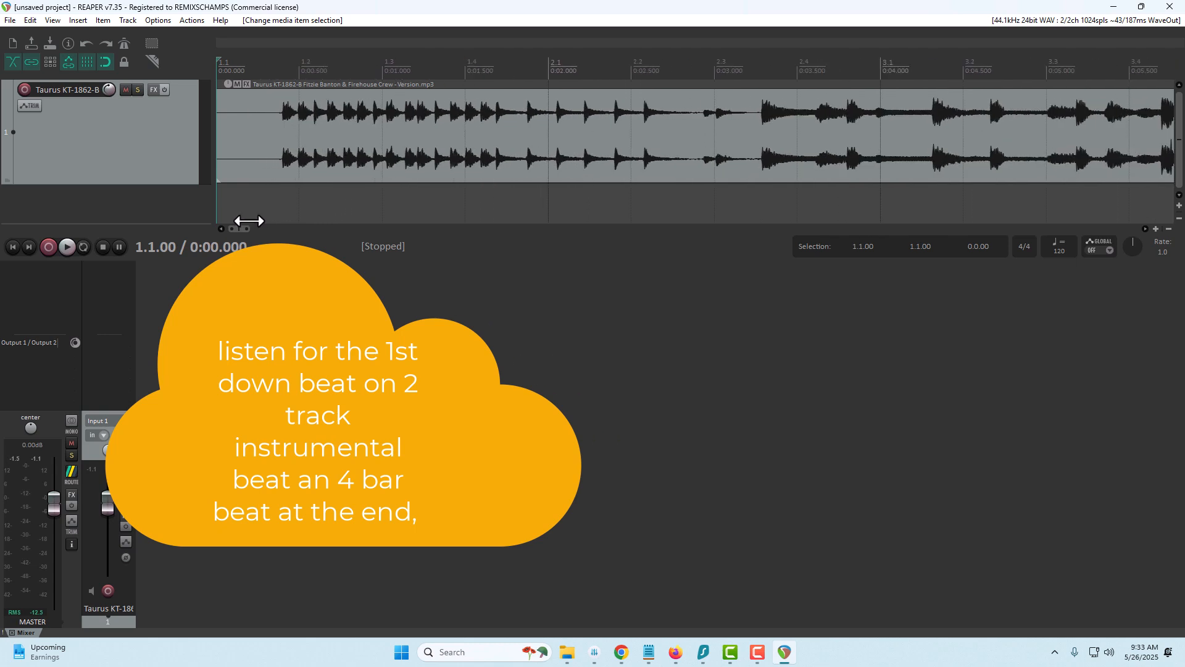
pyautogui.click(762, 139)
pyautogui.click(750, 139)
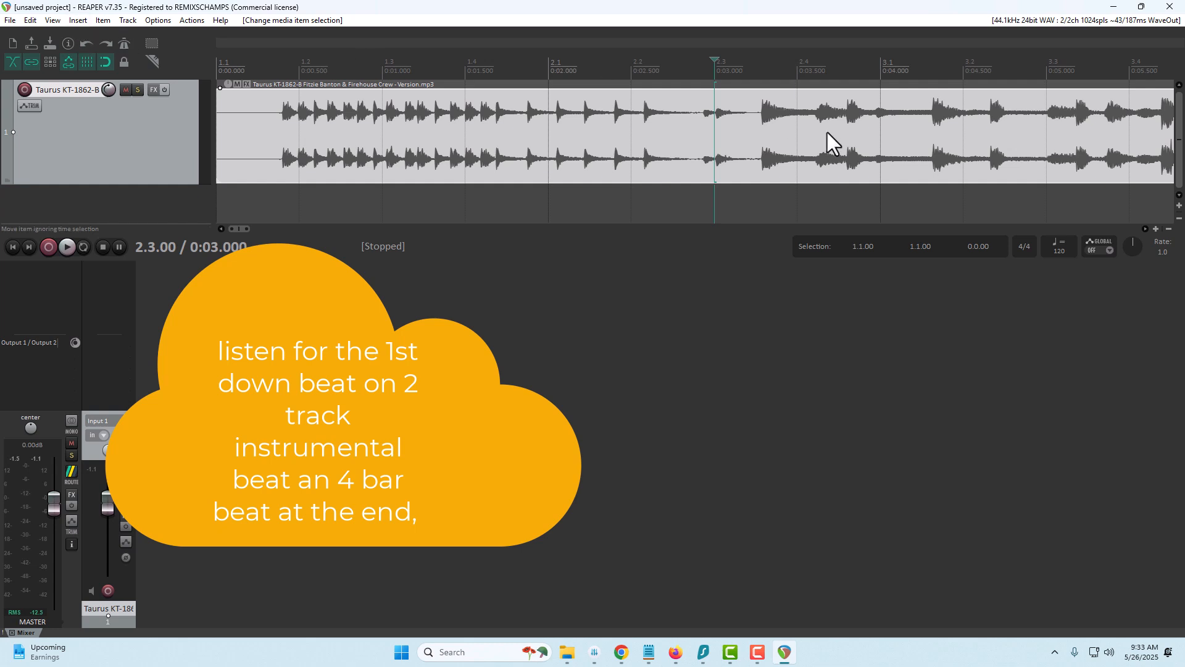
pyautogui.click(775, 135)
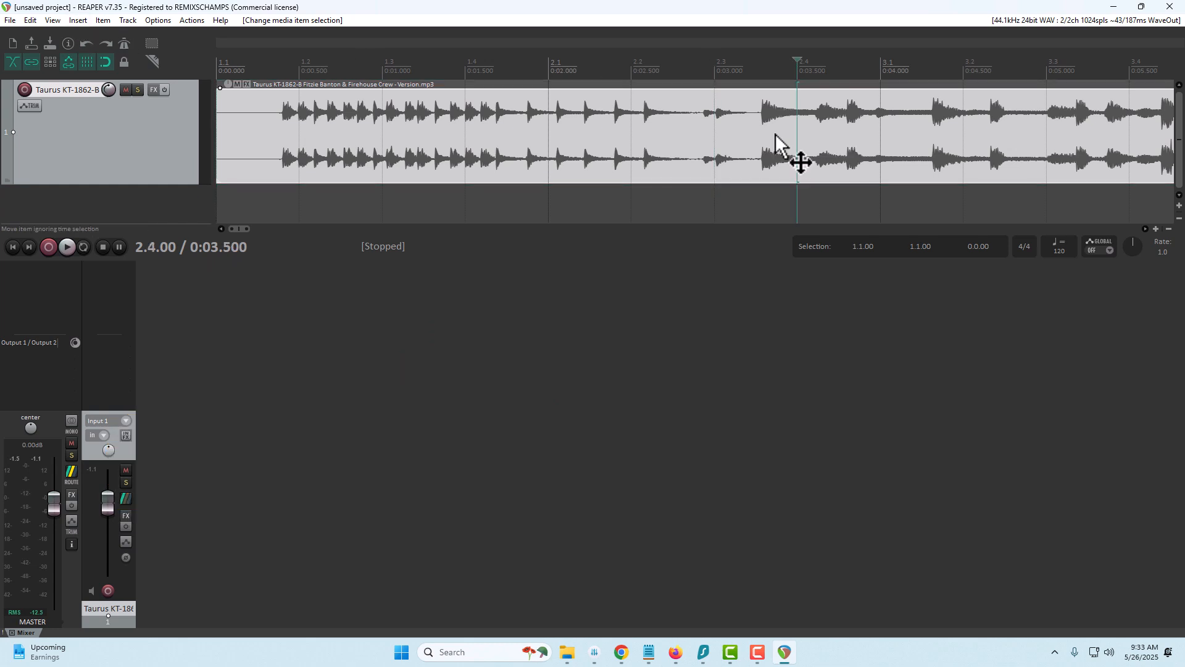
pyautogui.click(698, 132)
pyautogui.click(87, 61)
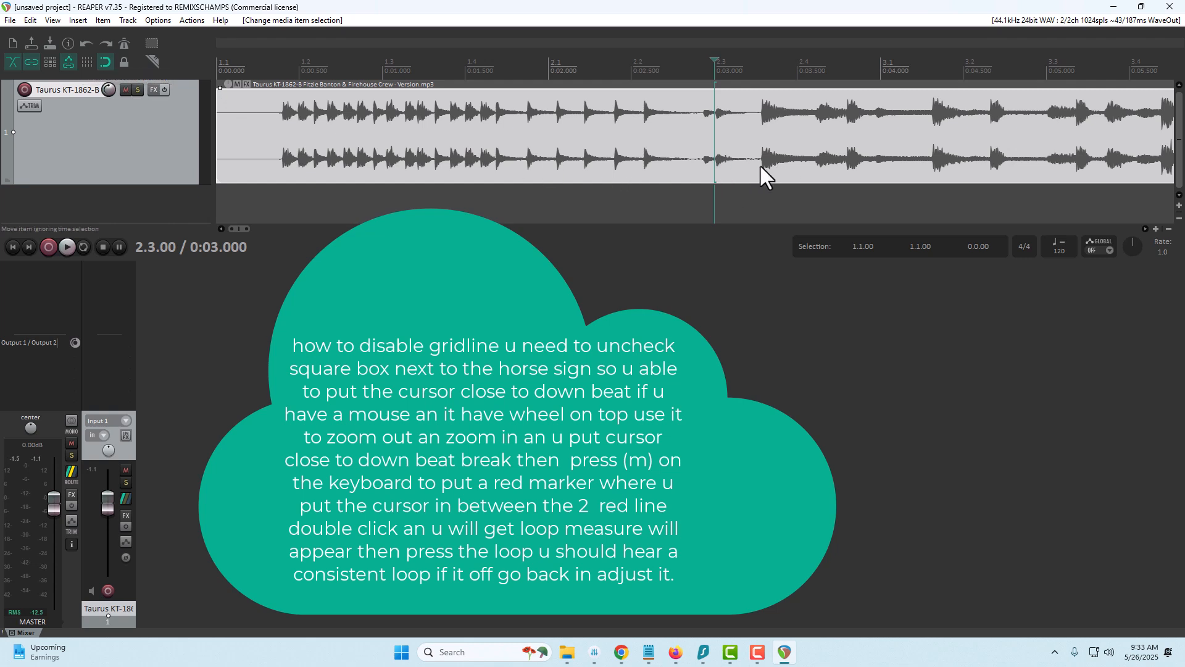
# Place the edit cursor at the onset of the first downbeat, at 2.3.58 (0:03.289), and add a marker there
pyautogui.scroll(2, 760, 167)
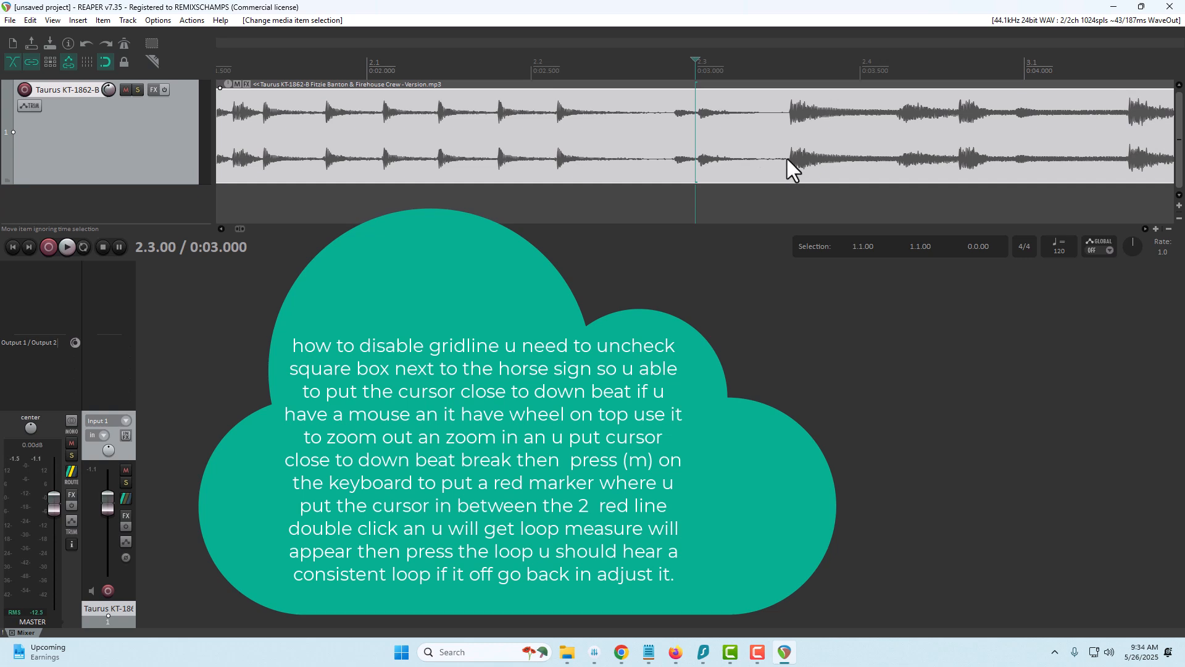
pyautogui.click(788, 159)
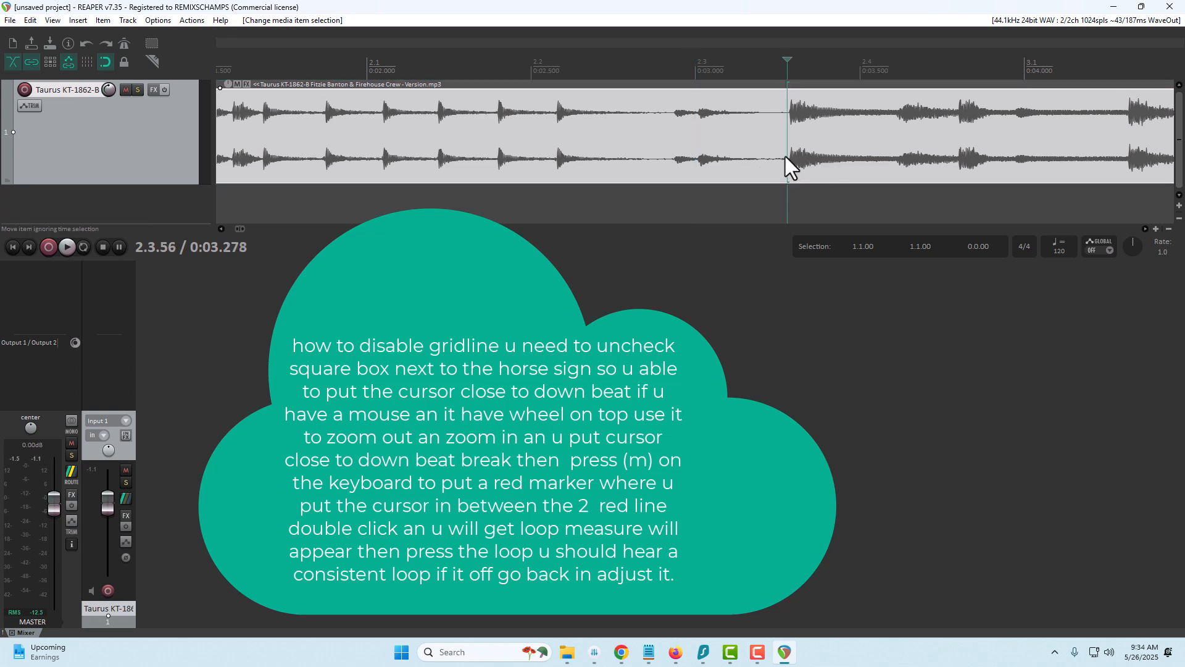
pyautogui.click(788, 158)
pyautogui.scroll(6, 780, 149)
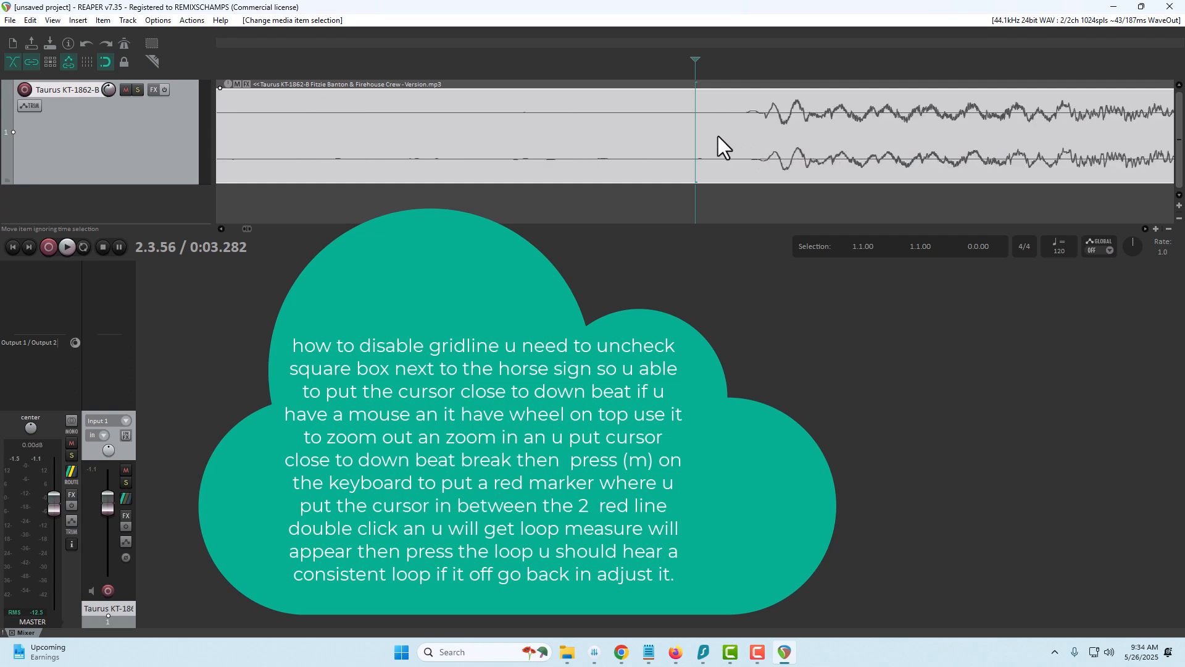
pyautogui.scroll(2, 734, 144)
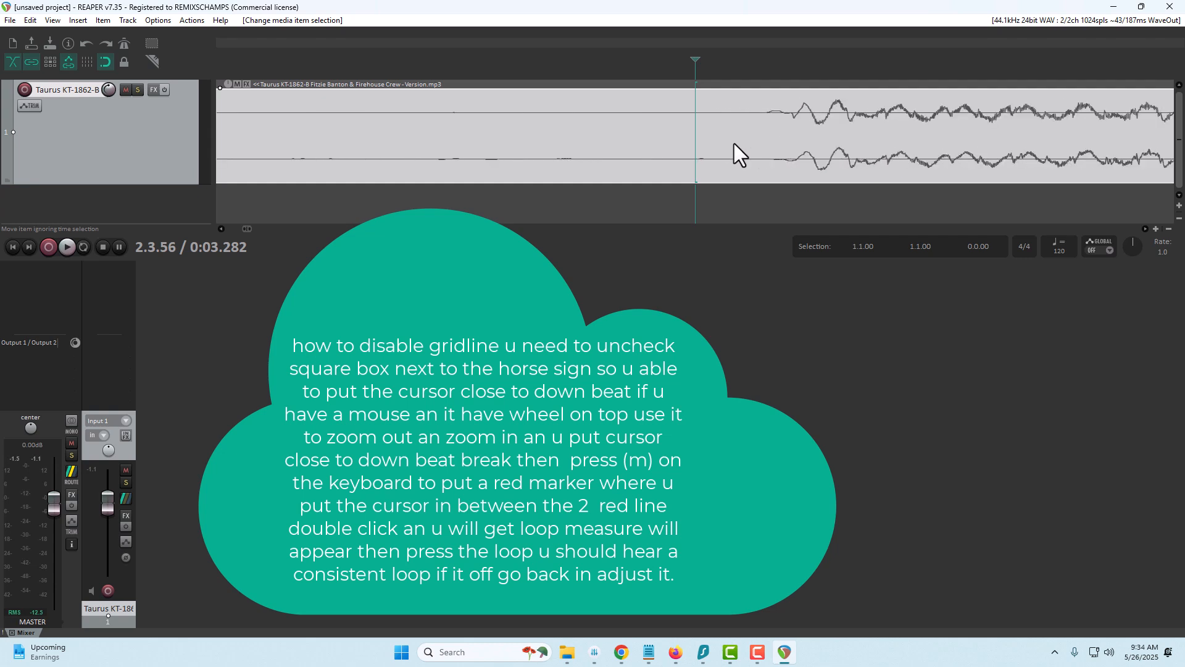
pyautogui.click(794, 136)
pyautogui.press('m')
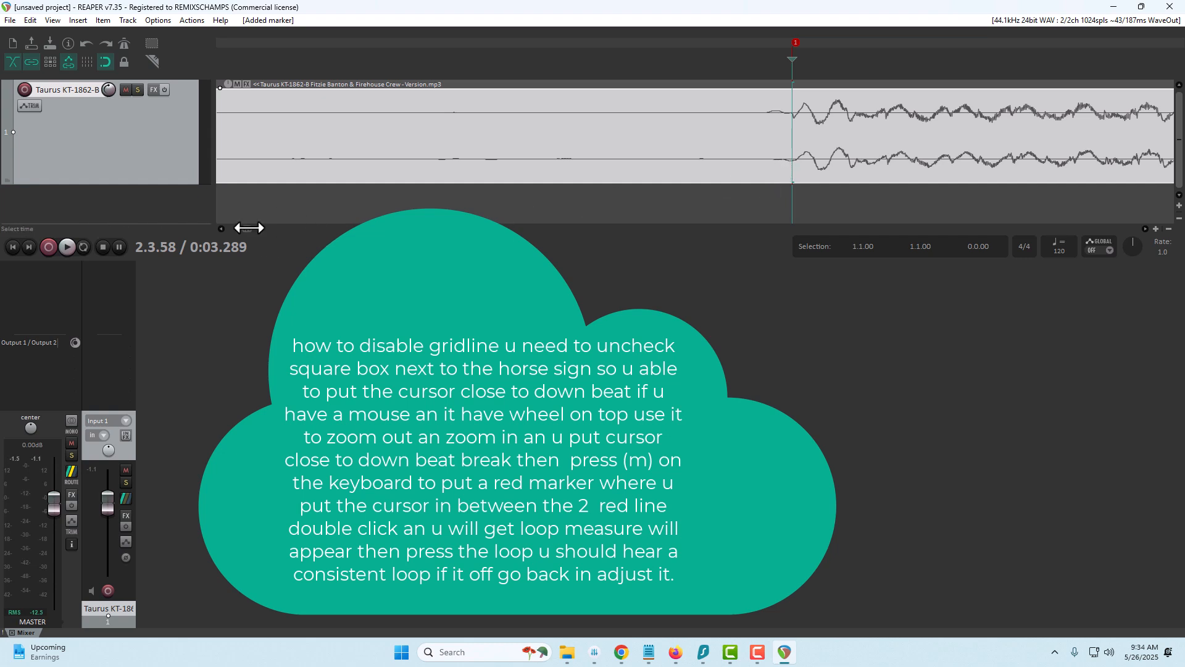
# Turn the gridlines back on and play from the first marker to listen for the end of the loop
pyautogui.moveTo(249, 228)
pyautogui.mouseDown()
pyautogui.moveTo(324, 228)
pyautogui.moveTo(261, 228)
pyautogui.mouseUp()
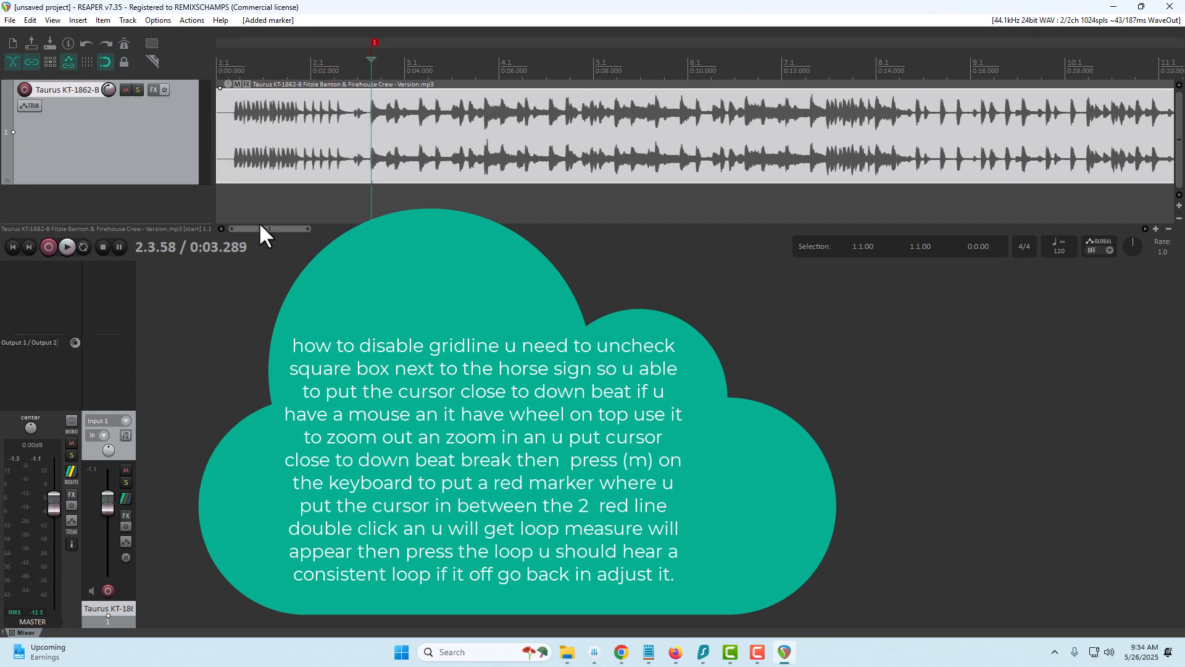
pyautogui.click(86, 63)
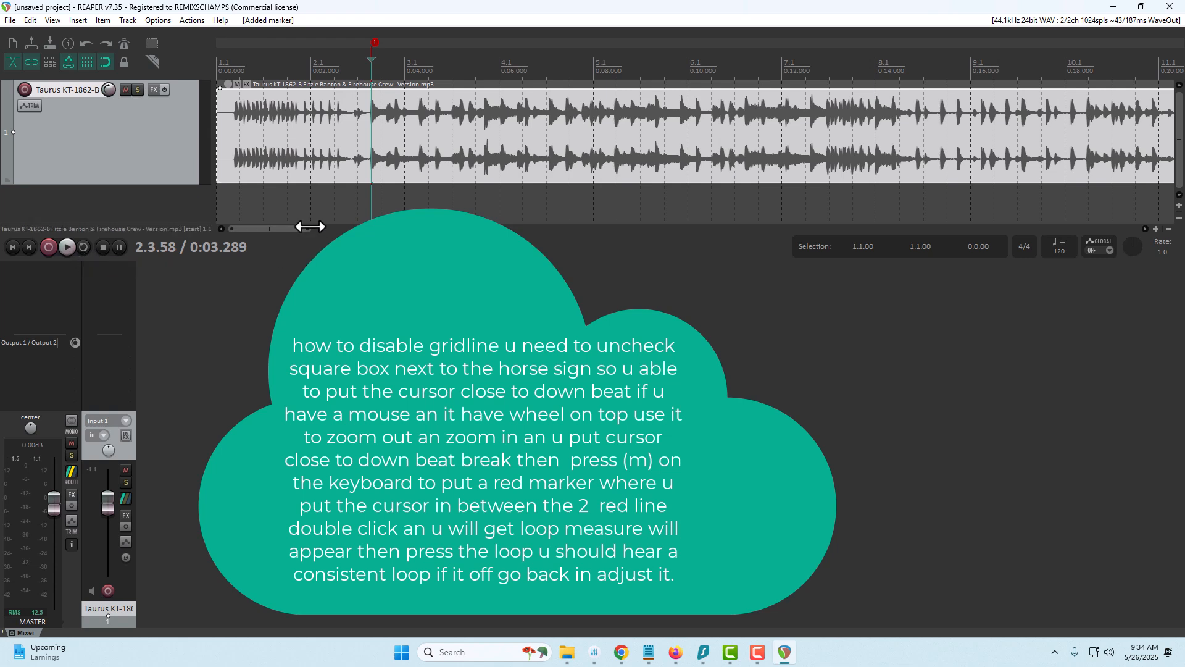
pyautogui.moveTo(311, 226); pyautogui.dragTo(367, 227)
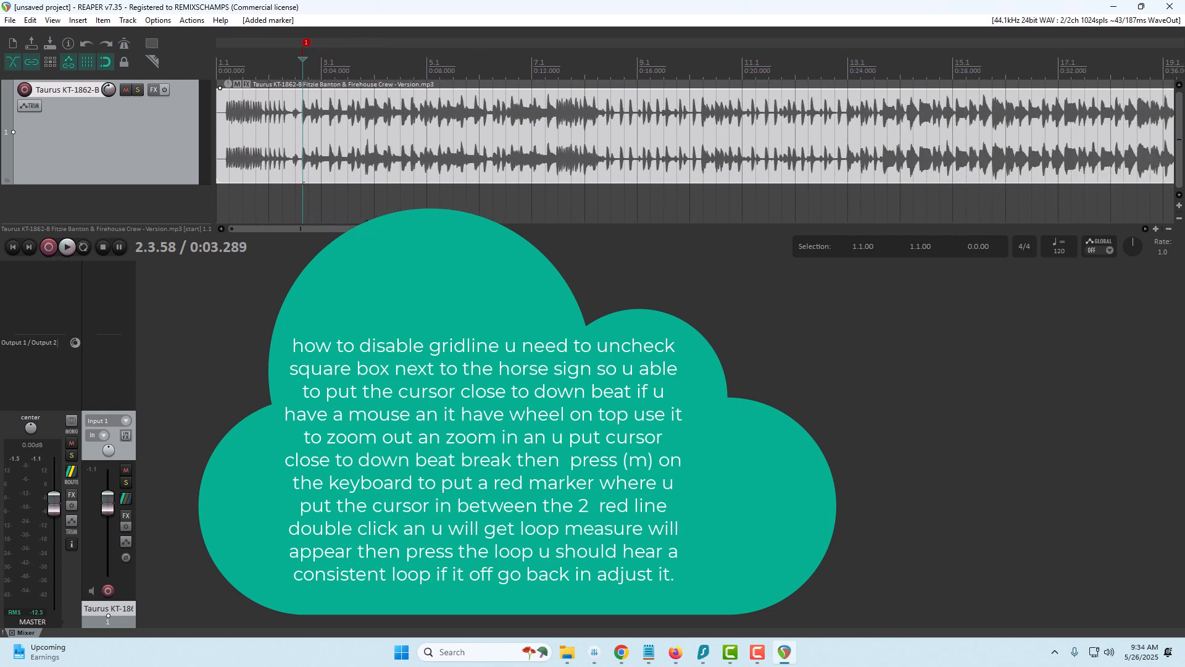
pyautogui.click(66, 247)
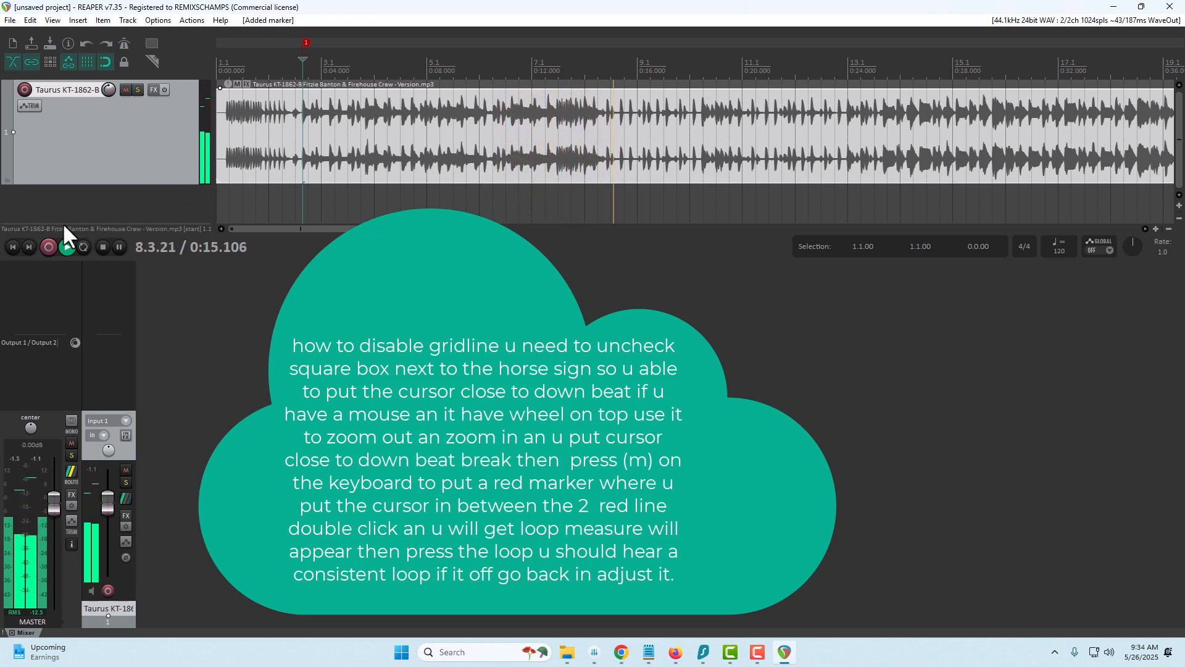
pyautogui.click(103, 247)
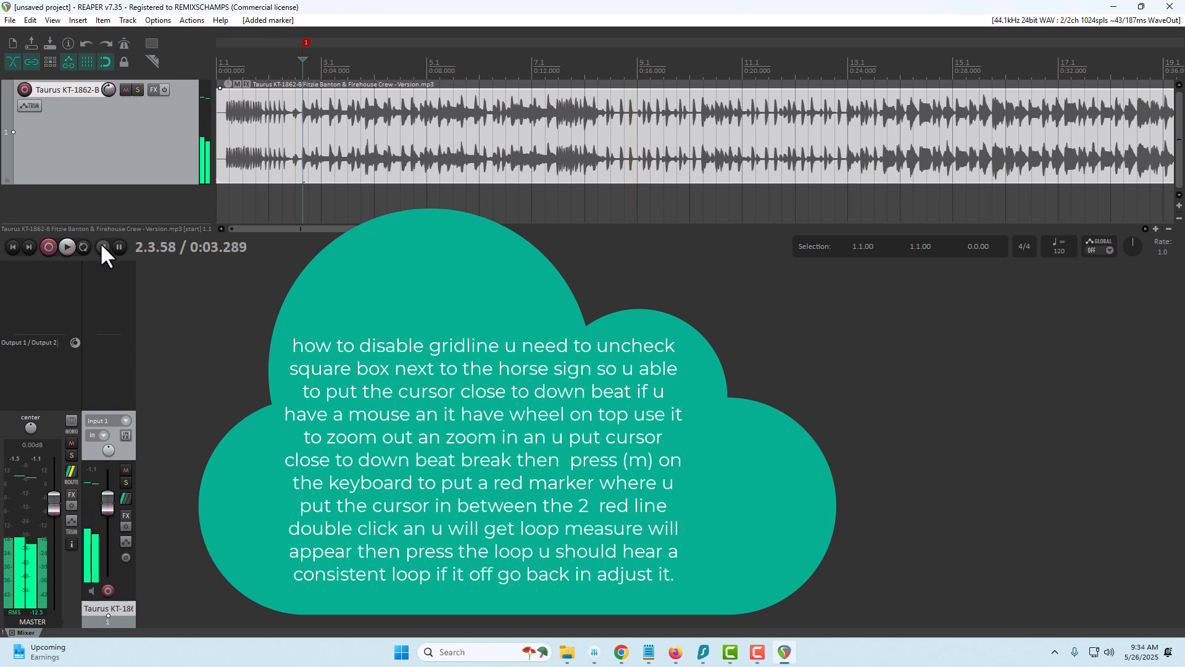
# Audition the track from 7.4.00, place the edit cursor at 8.2.00 near the loop's end, and turn off the gridlines
pyautogui.click(571, 140)
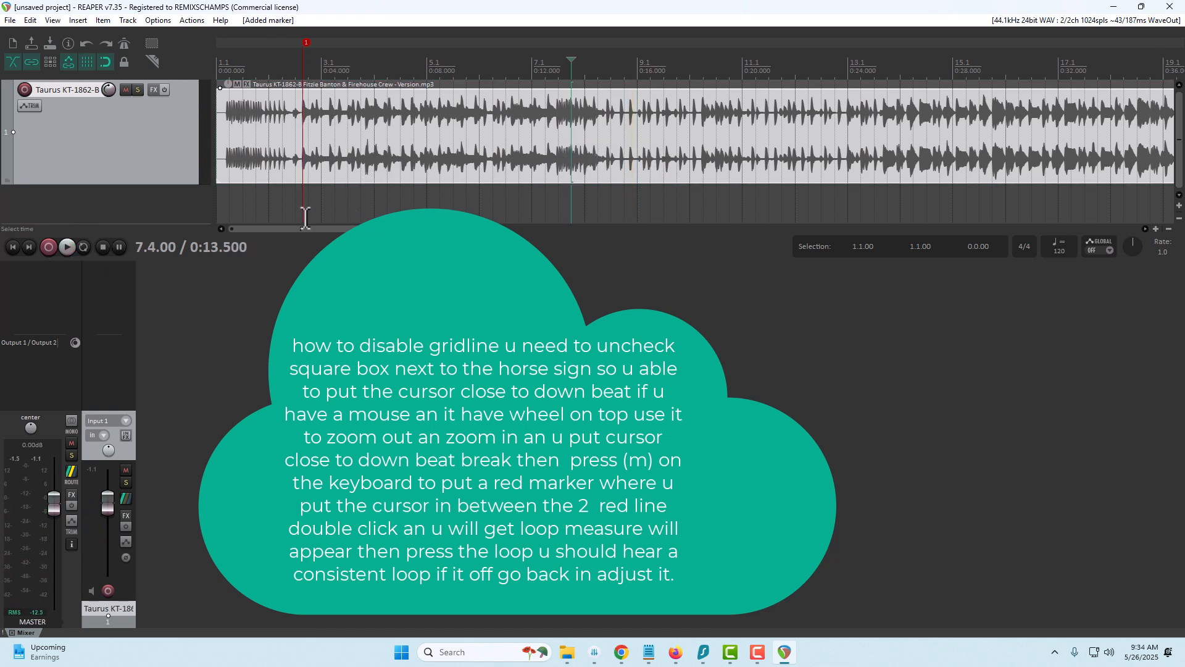
pyautogui.click(66, 247)
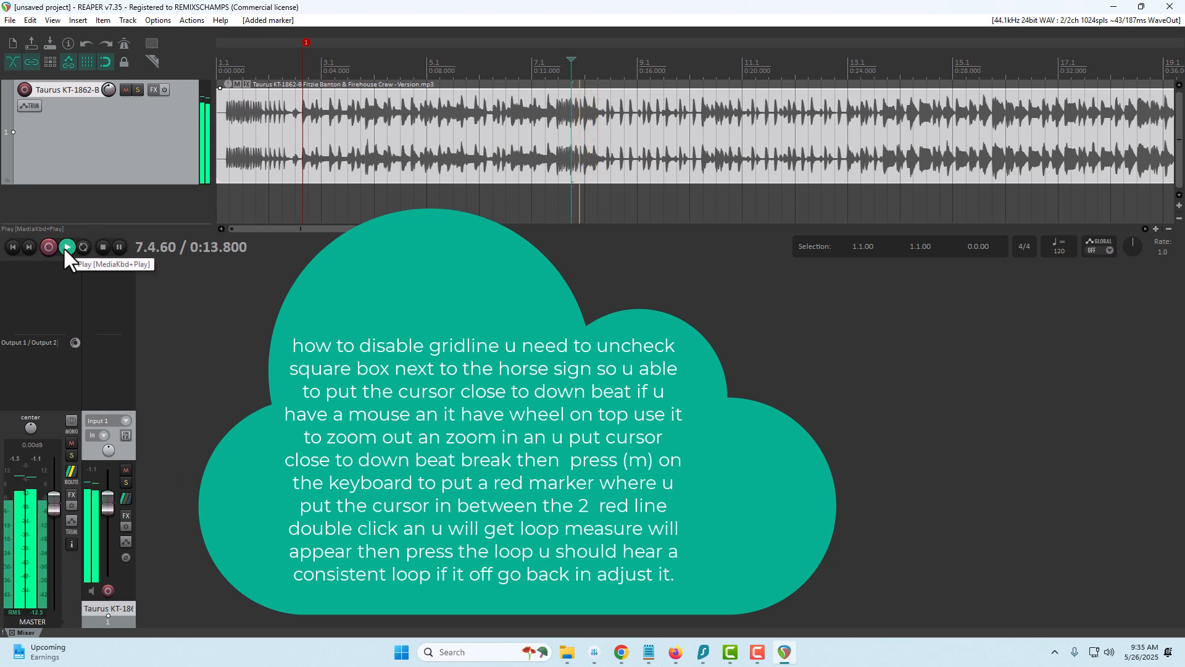
pyautogui.click(103, 247)
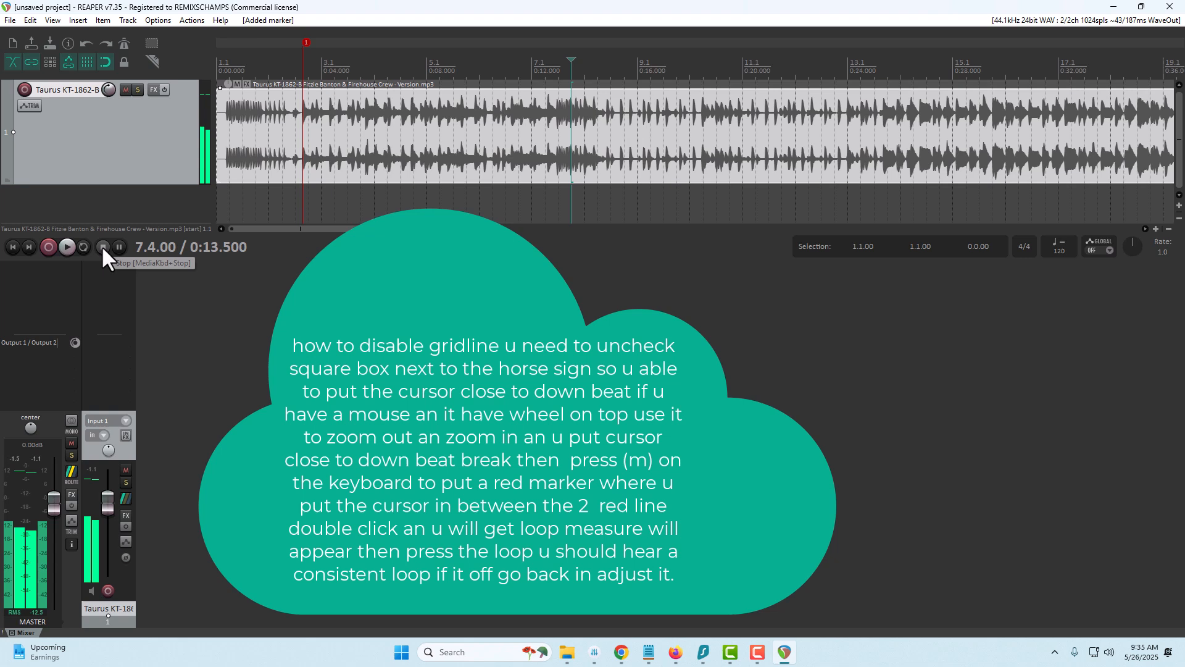
pyautogui.click(593, 140)
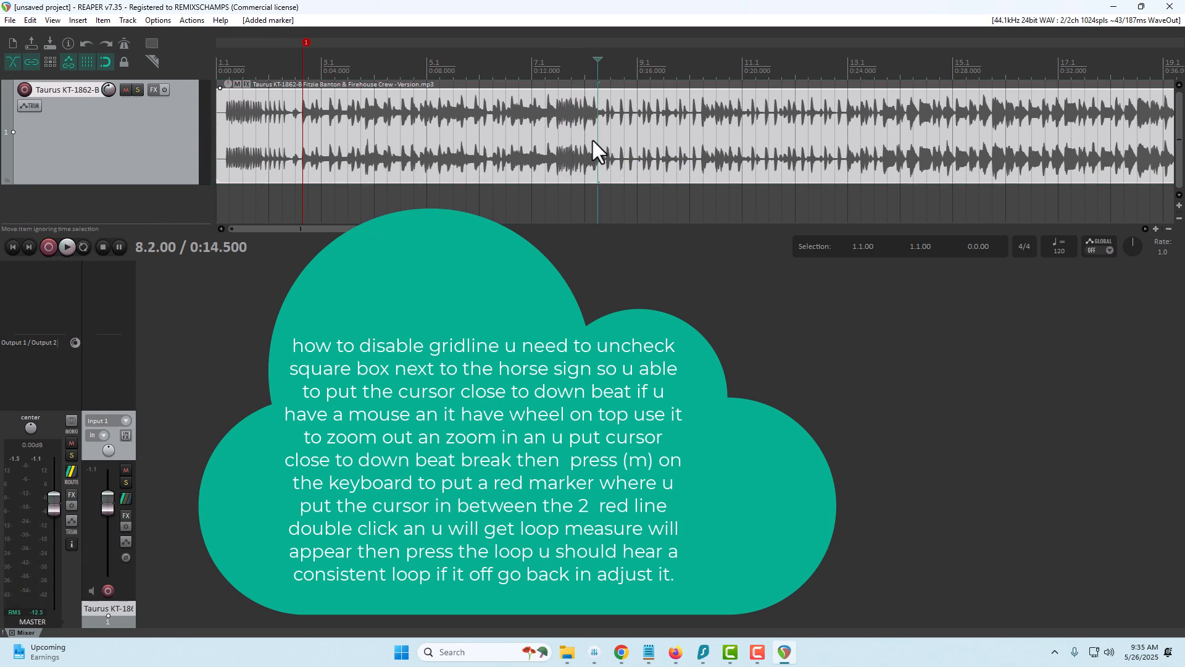
pyautogui.click(87, 61)
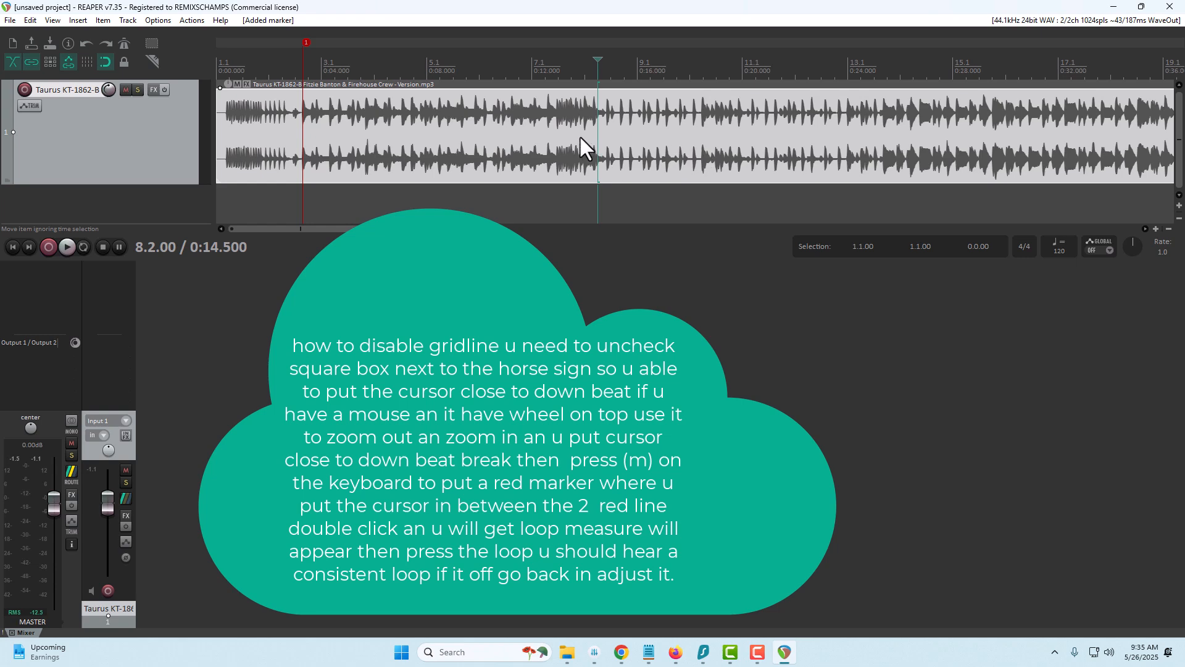
# Place the edit cursor at the beat onset ending the loop, at 8.1.68 (0:14.341), and add a second marker there
pyautogui.click(593, 126)
pyautogui.scroll(2, 592, 127)
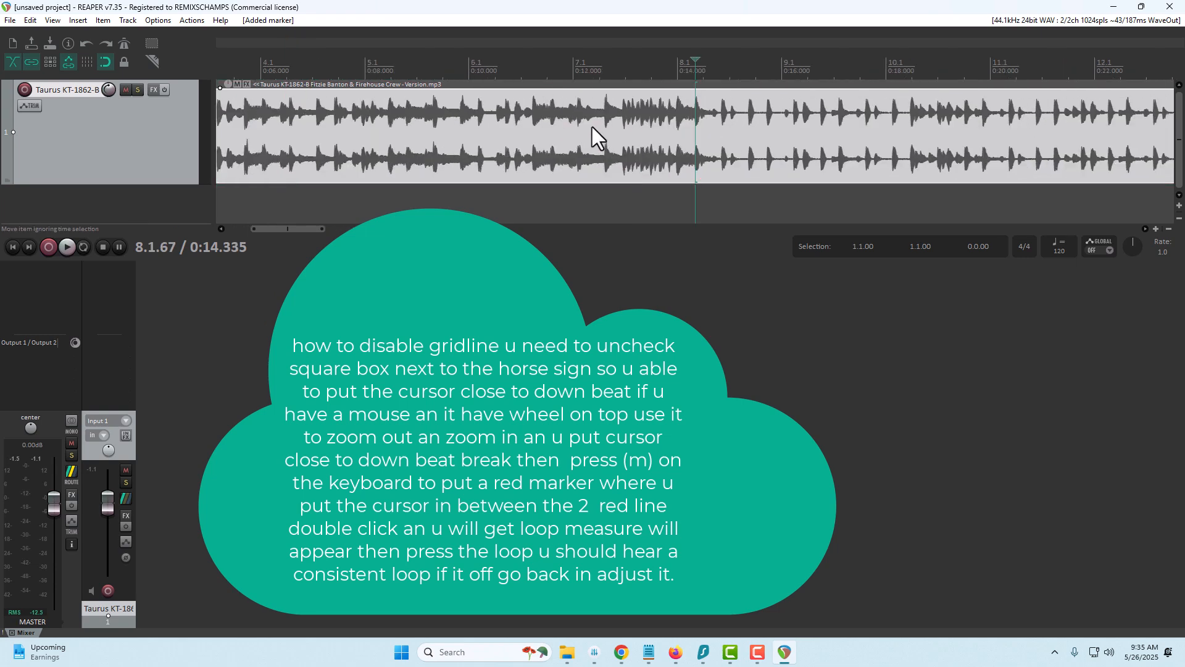
pyautogui.scroll(6, 709, 134)
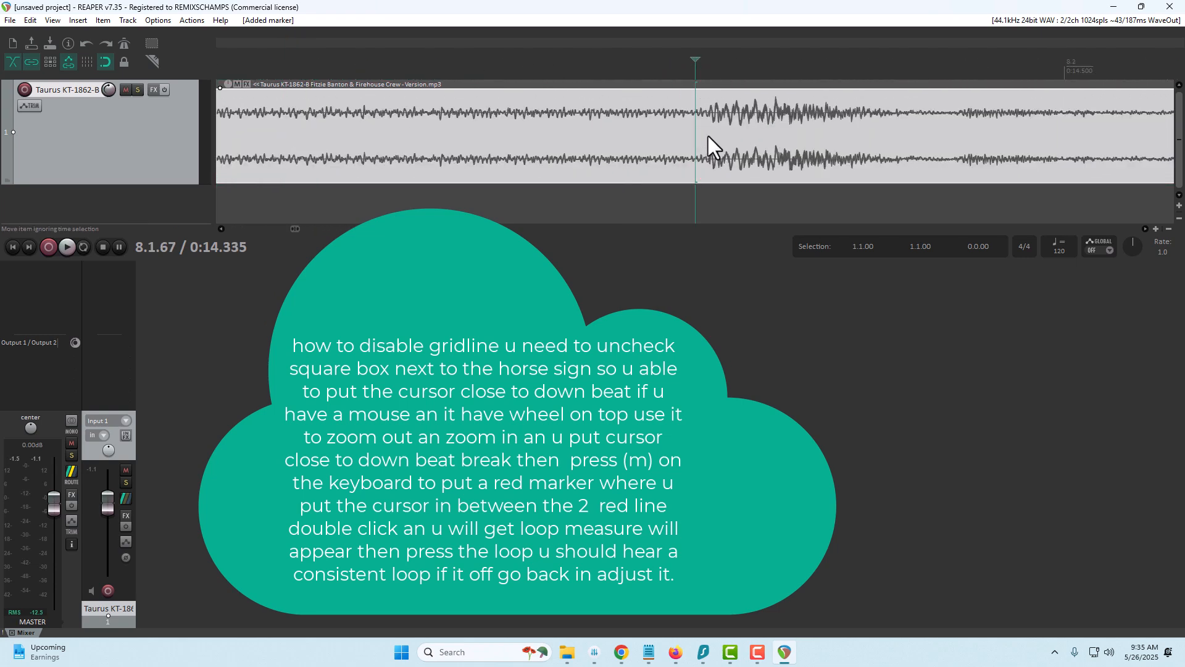
pyautogui.scroll(3, 715, 146)
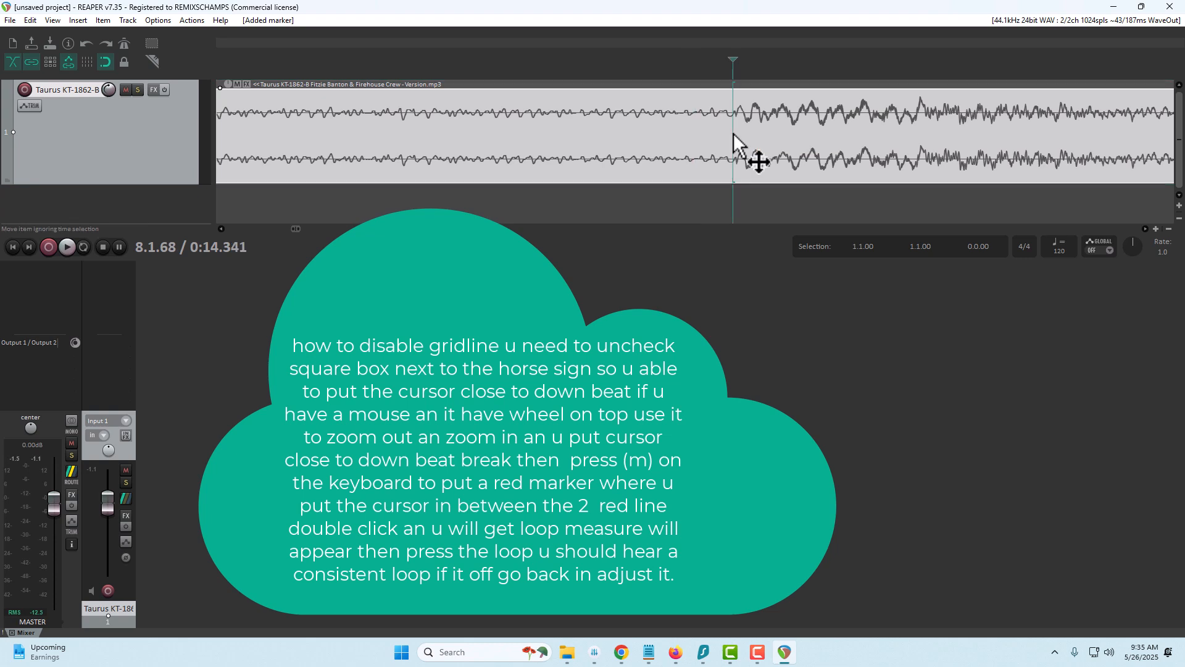
pyautogui.scroll(2, 733, 132)
pyautogui.scroll(2, 747, 132)
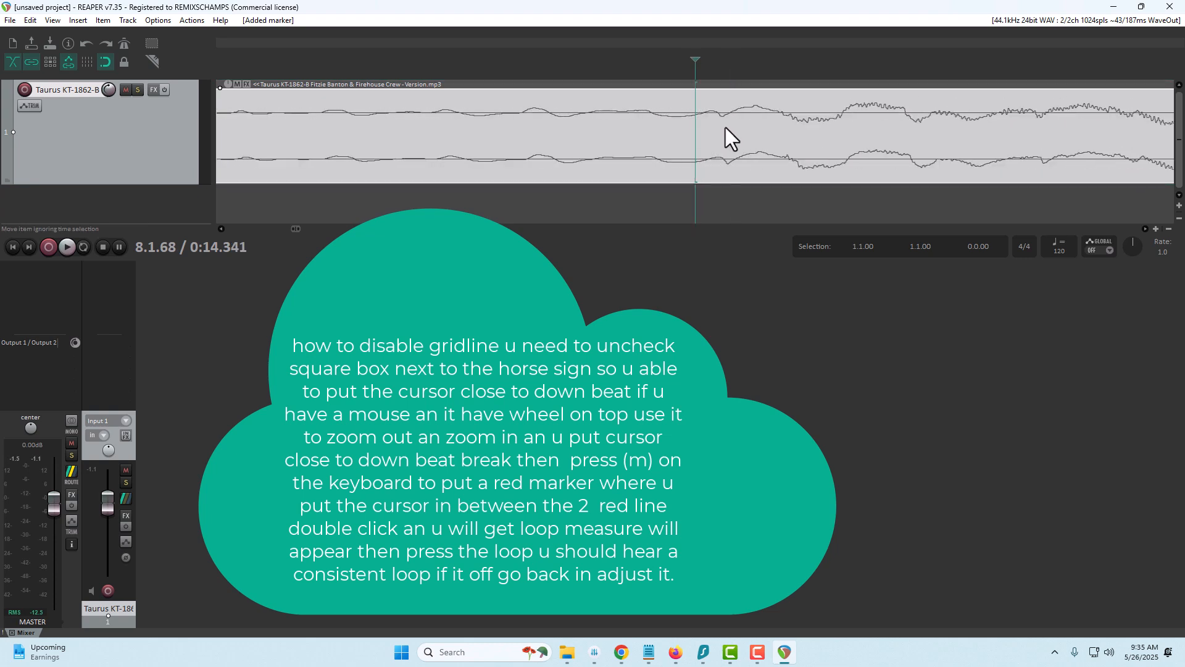
pyautogui.click(724, 127)
pyautogui.press('m')
pyautogui.scroll(-5, 432, 193)
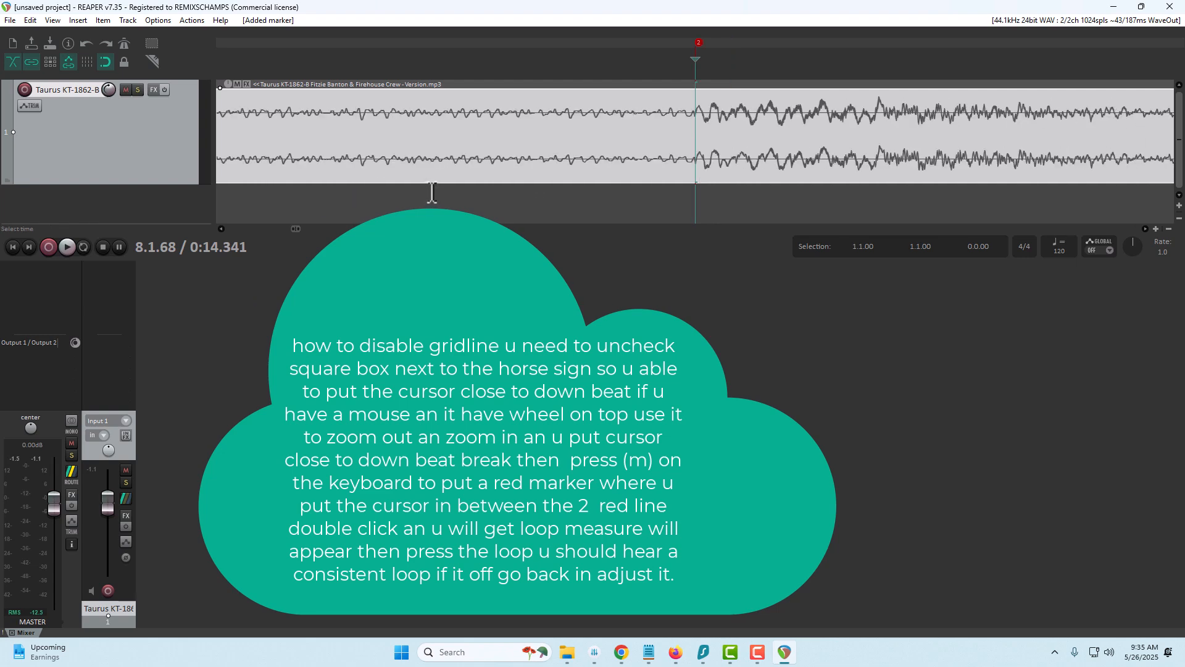
pyautogui.scroll(-5, 433, 191)
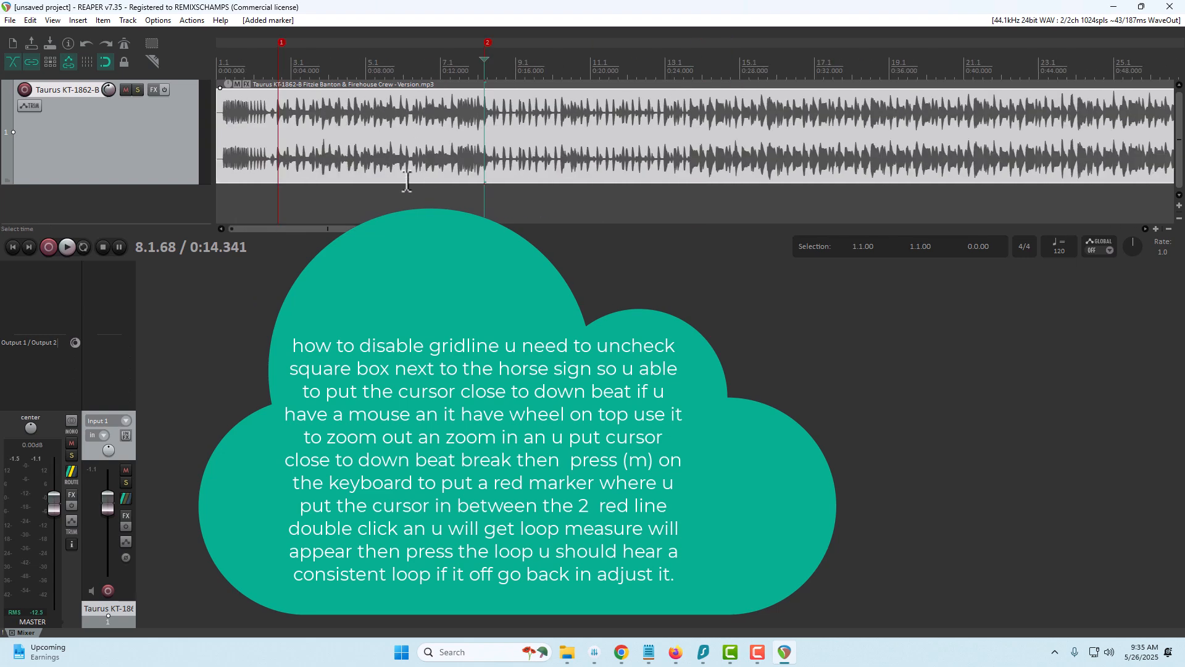
# Make a time selection between the two markers and play it with repeat turned on to check the loop
pyautogui.doubleClick(326, 68)
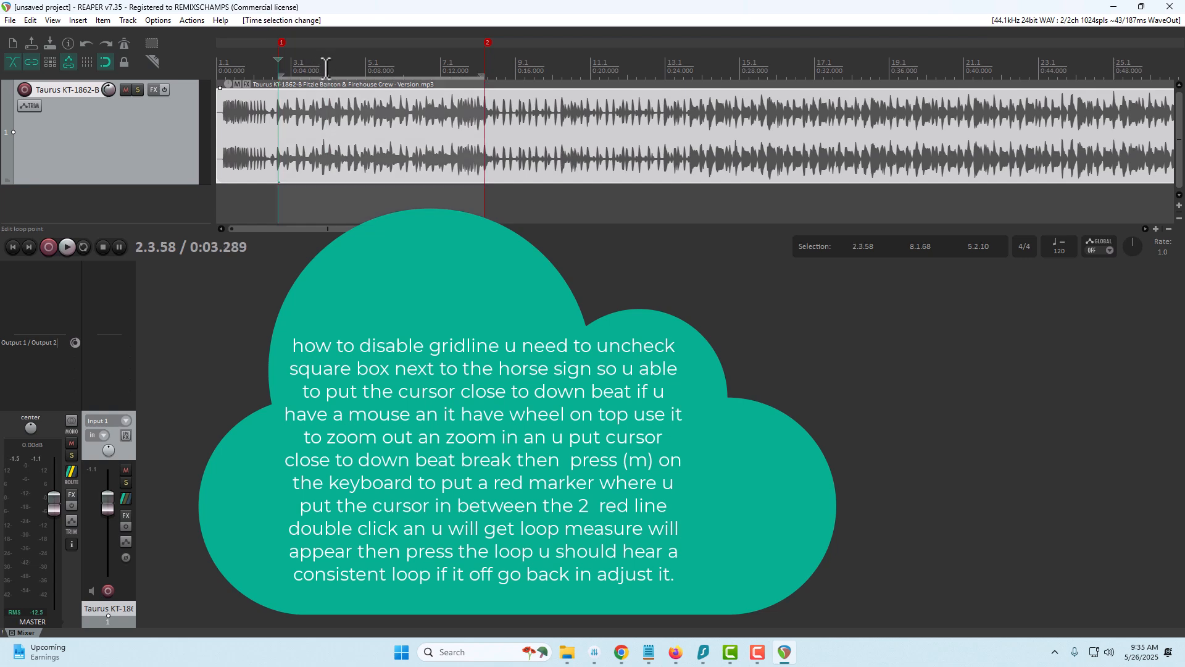
pyautogui.click(73, 250)
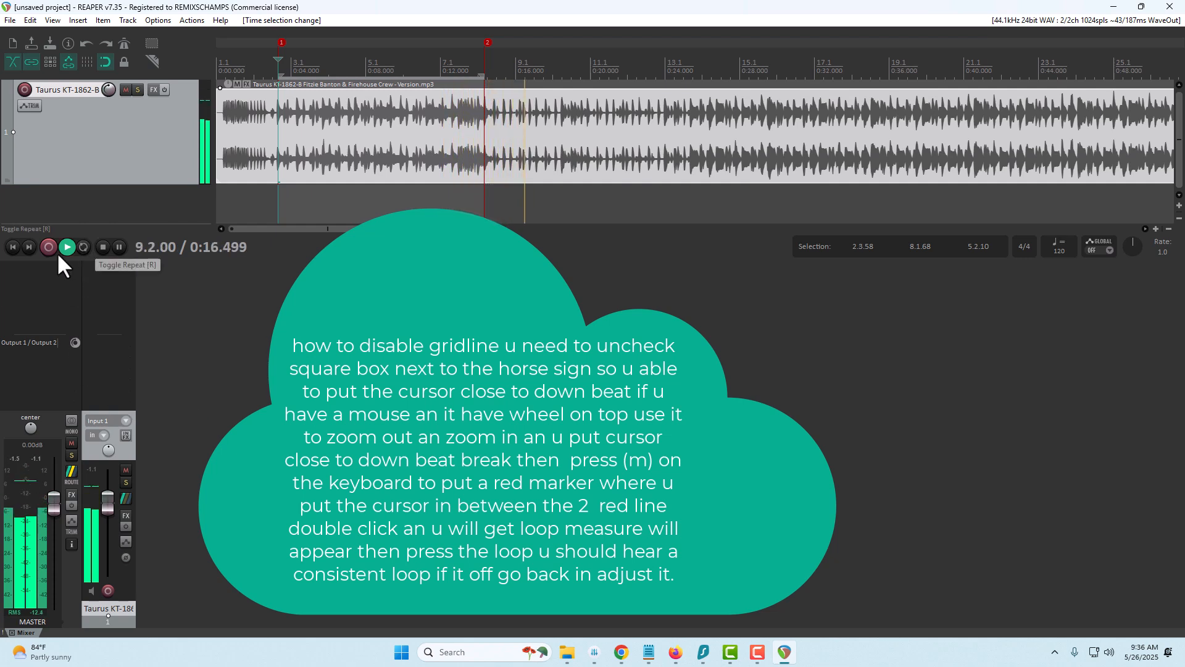
pyautogui.click(83, 245)
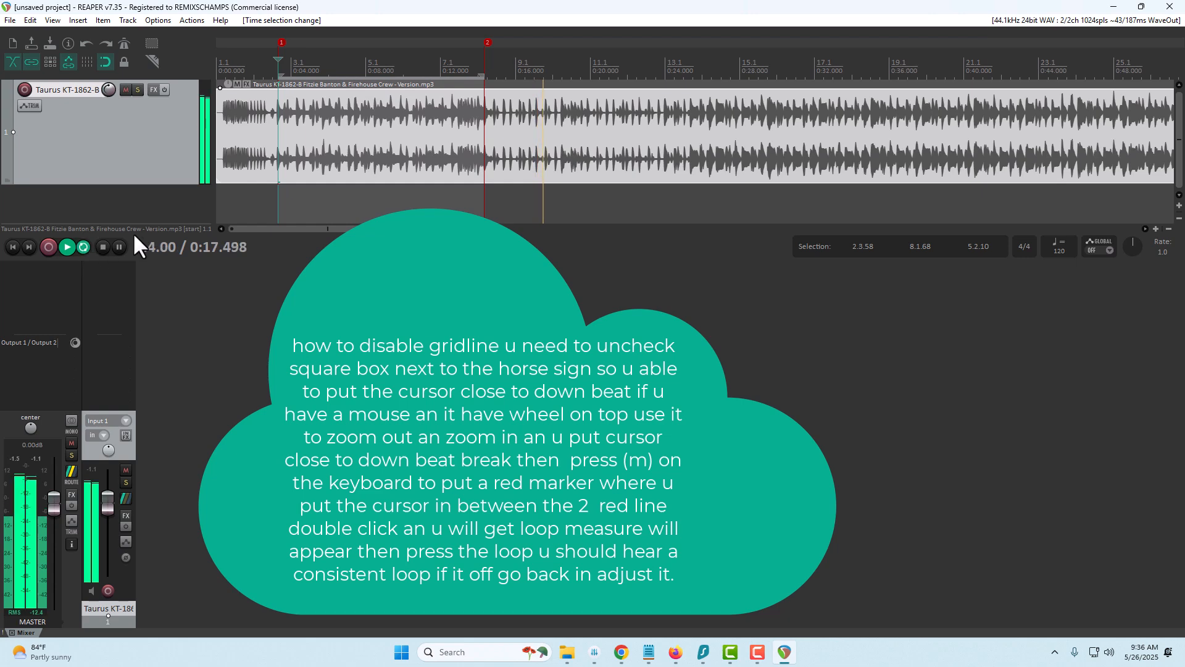
pyautogui.click(281, 188)
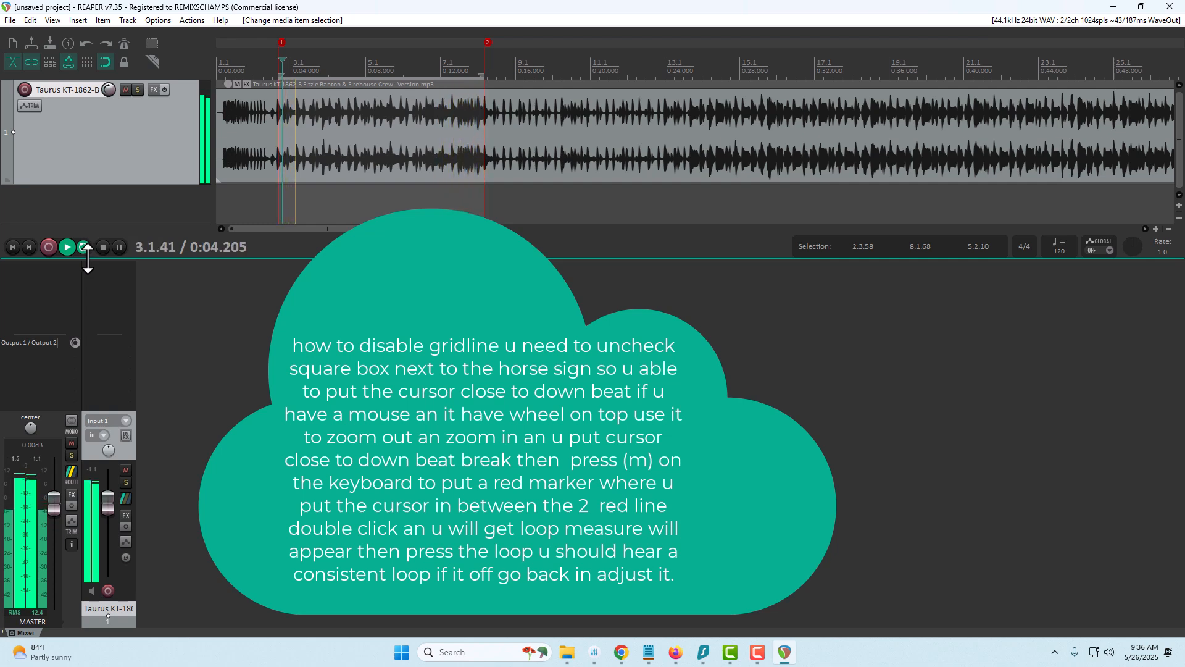
pyautogui.click(103, 246)
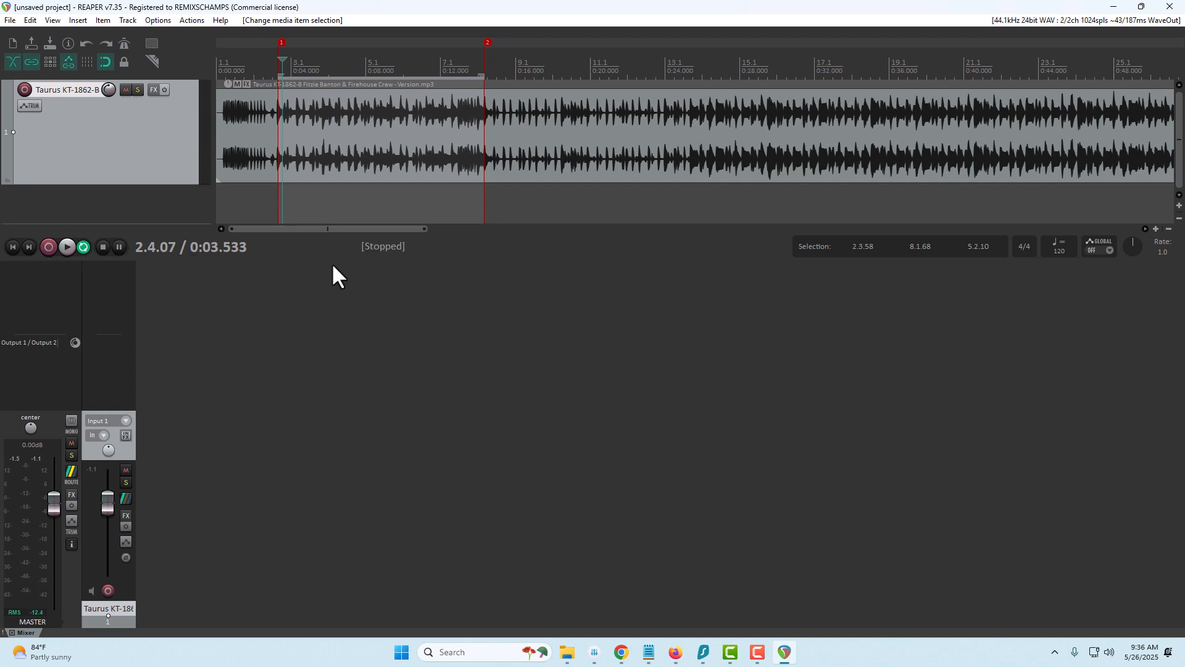
# Set the project tempo from the time selection with tempo detection, audition the track, and turn the gridlines back on
pyautogui.rightClick(325, 60)
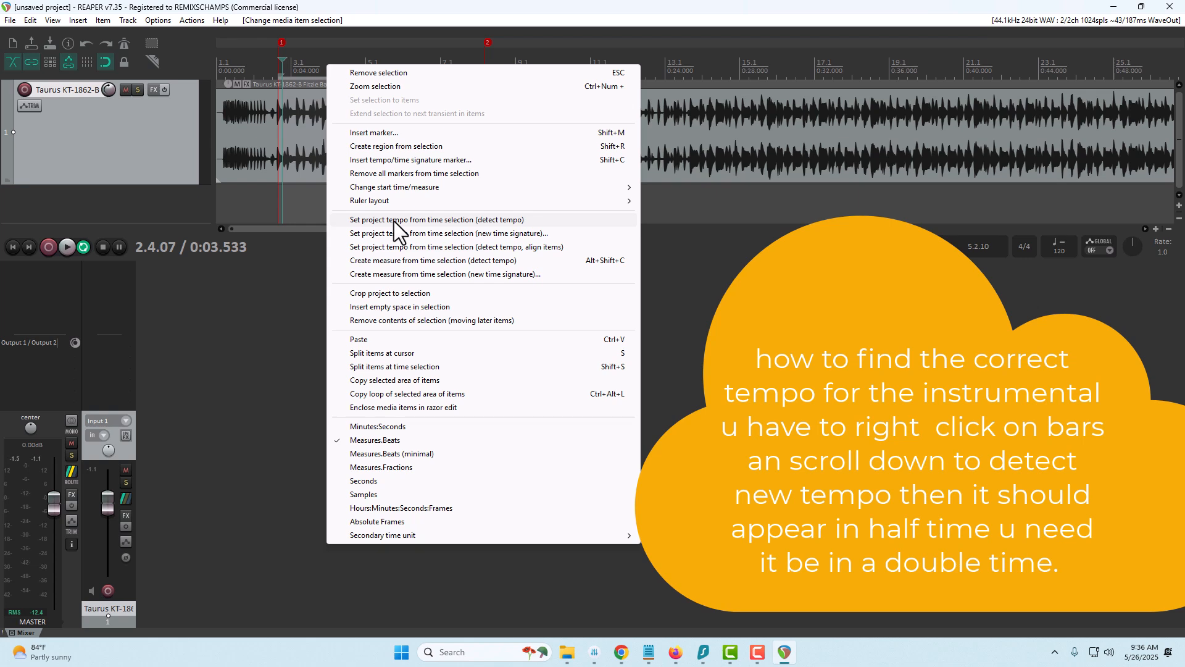
pyautogui.click(394, 220)
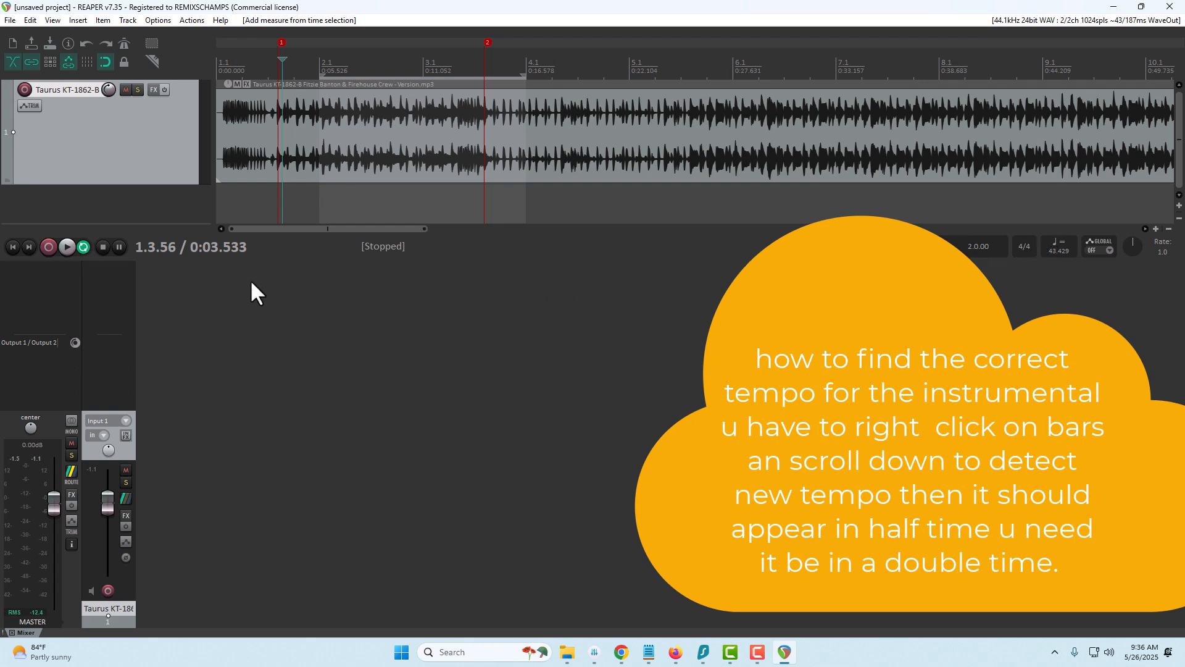
pyautogui.click(67, 242)
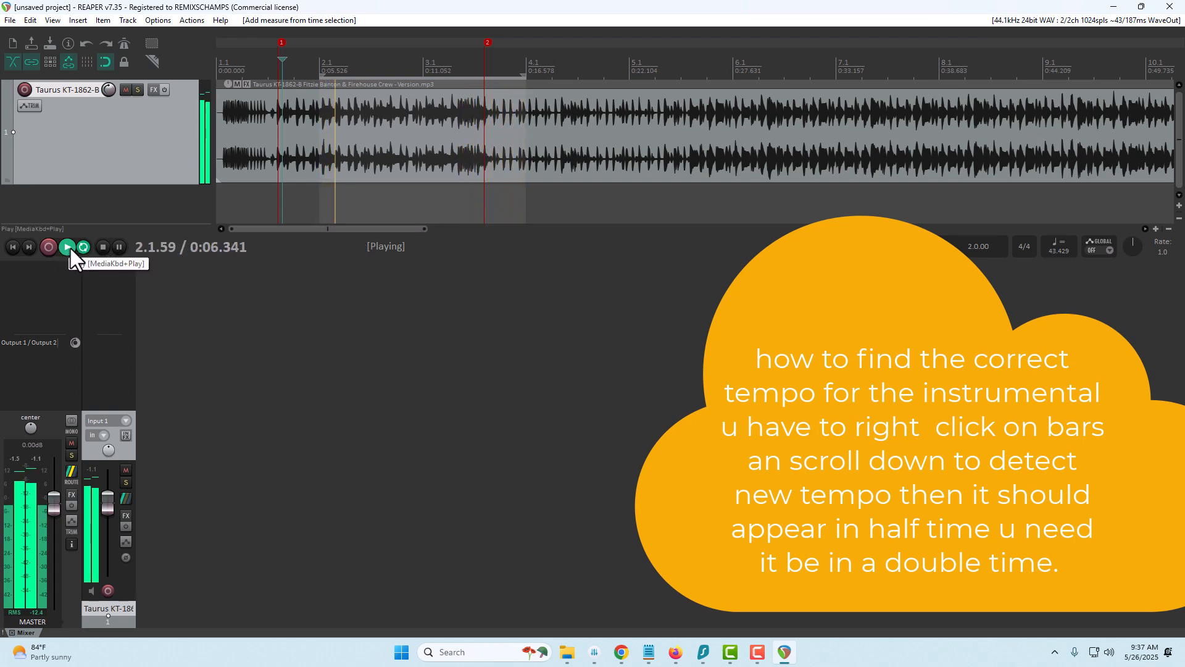
pyautogui.click(102, 246)
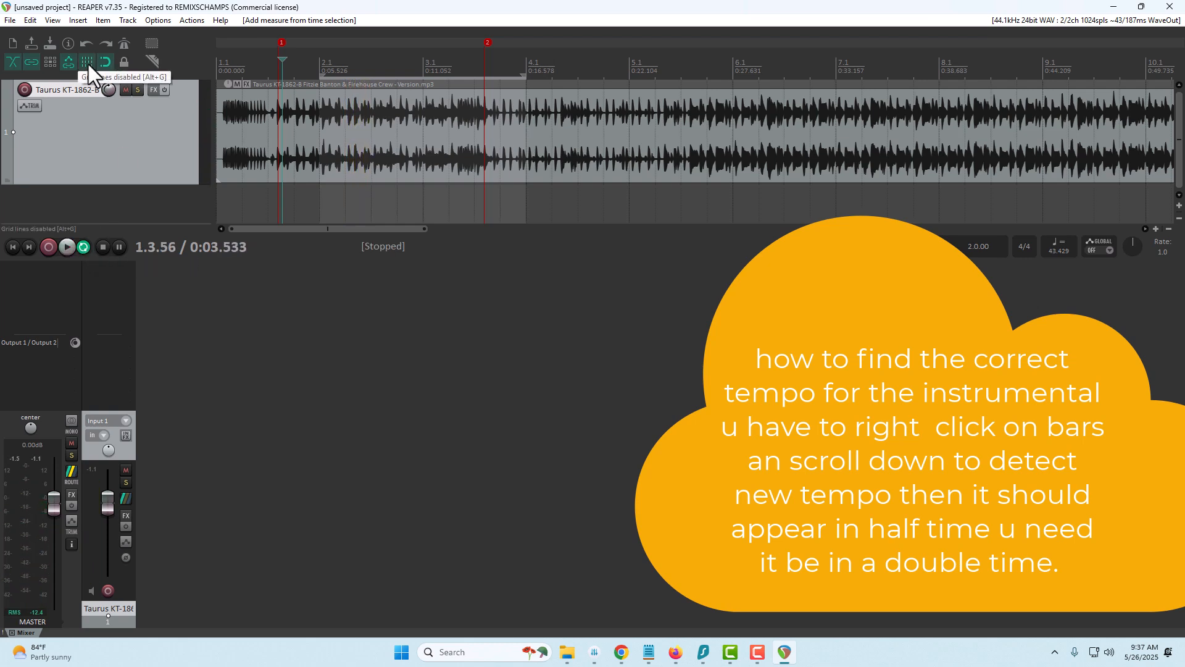
# Set the project tempo from the time selection with a new time signature of 4/4 over 4 bars
pyautogui.rightClick(356, 56)
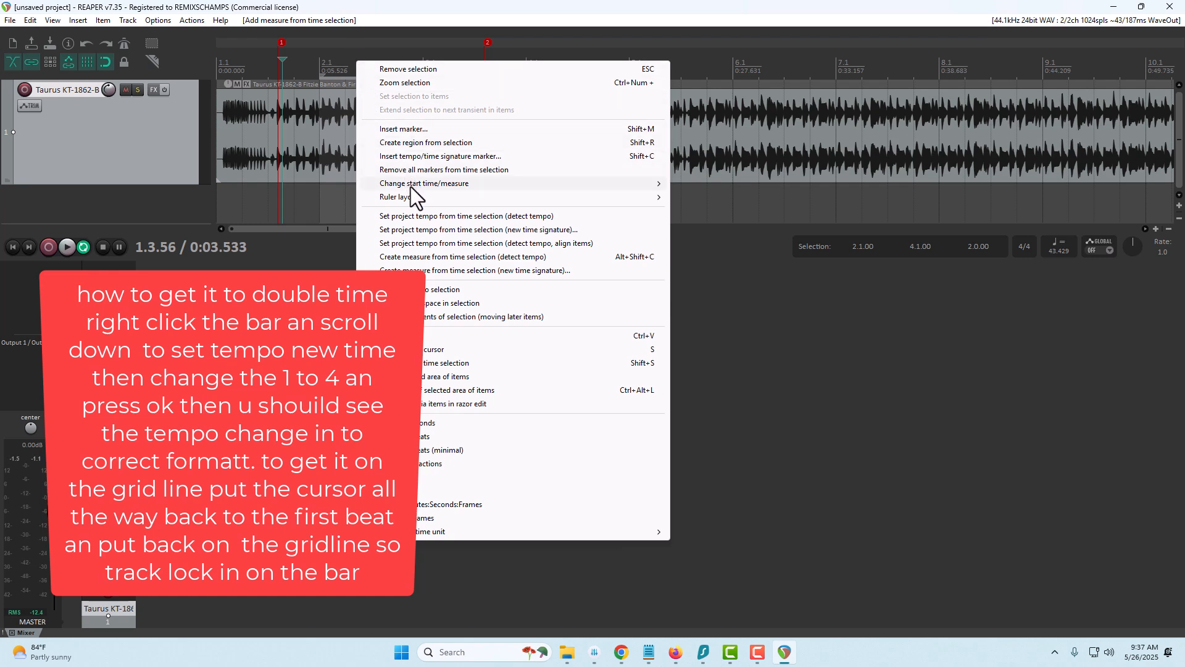
pyautogui.click(414, 231)
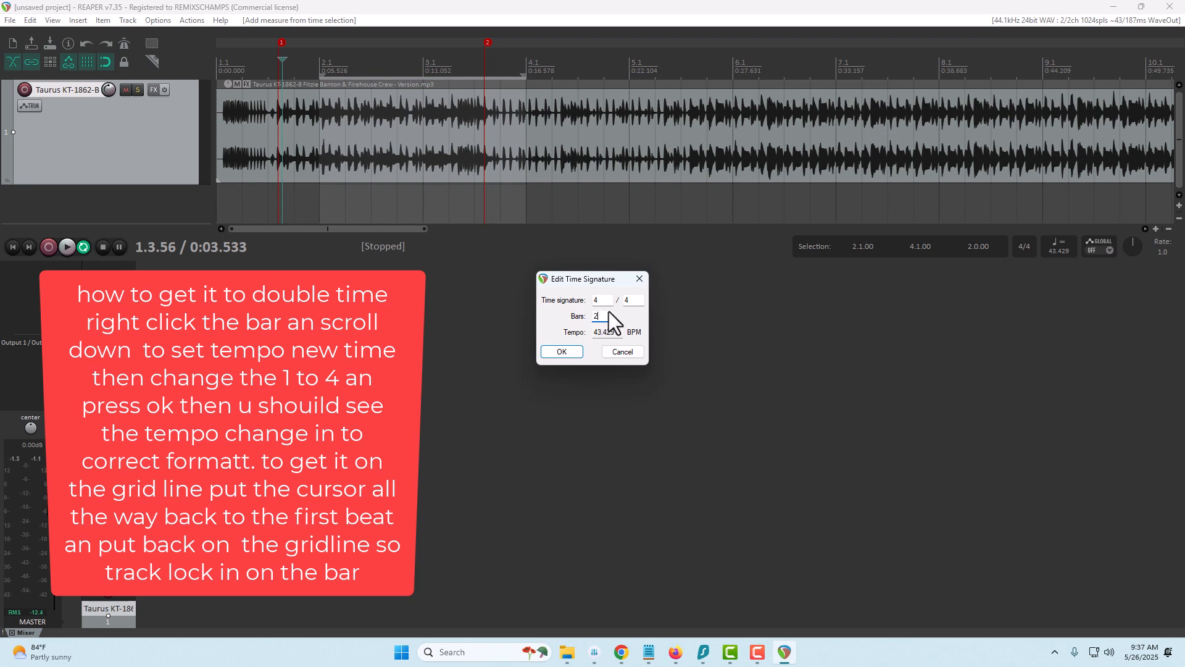
pyautogui.moveTo(607, 316); pyautogui.dragTo(577, 315)
pyautogui.write('4')
pyautogui.click(562, 352)
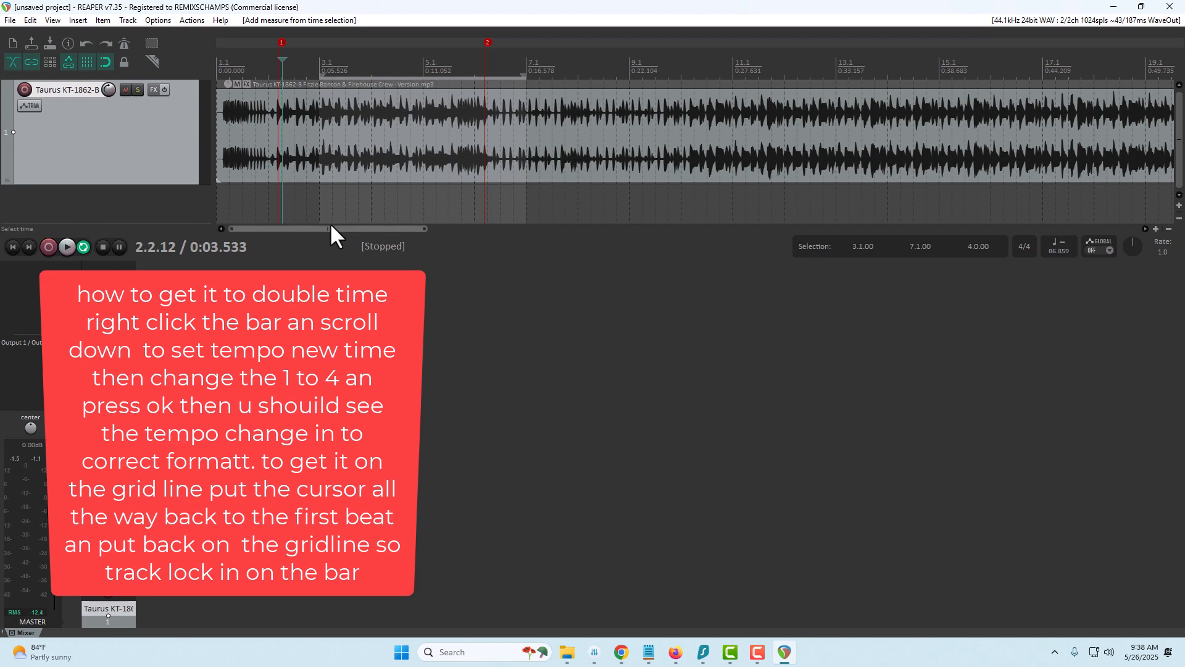
# With the gridlines off, trim the item's start to the first marker and shift it to beat 2.2, then re-enable the gridlines
pyautogui.moveTo(425, 228); pyautogui.dragTo(260, 225)
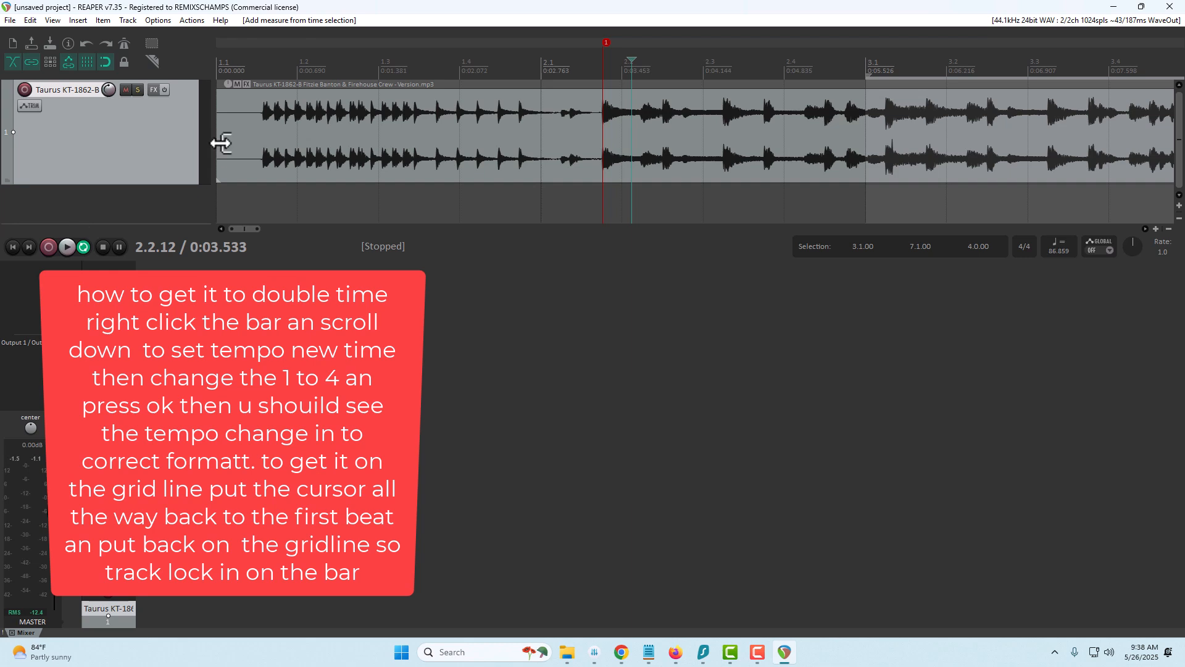
pyautogui.click(87, 59)
pyautogui.moveTo(219, 135); pyautogui.dragTo(606, 188)
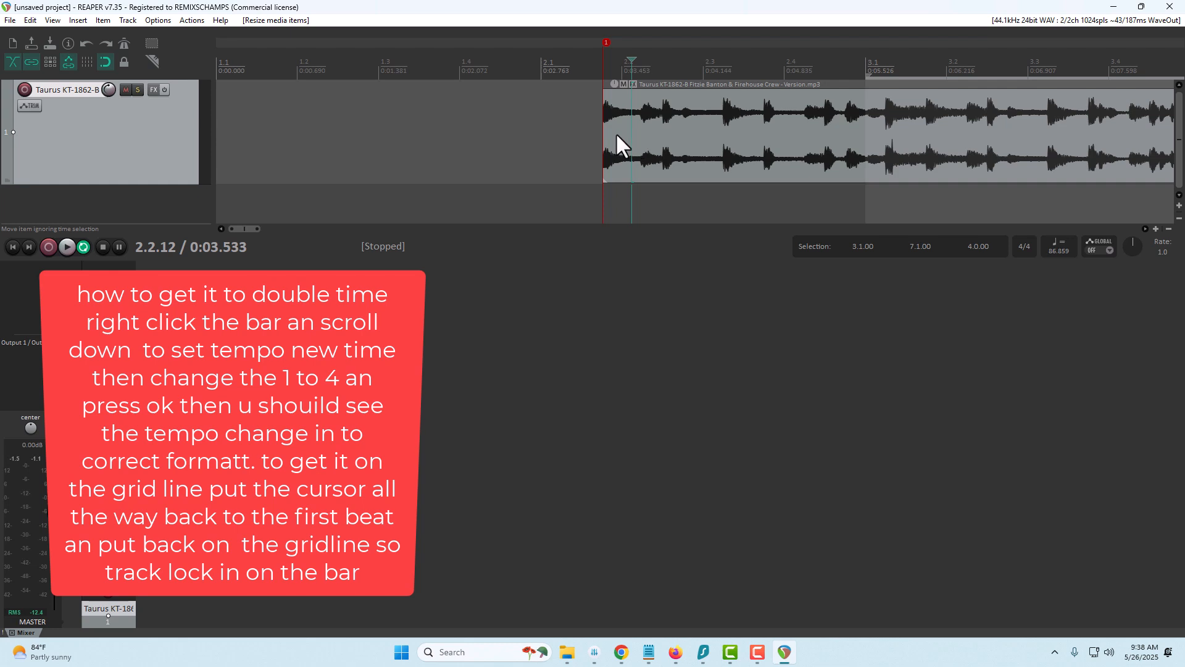
pyautogui.moveTo(617, 138); pyautogui.dragTo(640, 139)
pyautogui.click(87, 62)
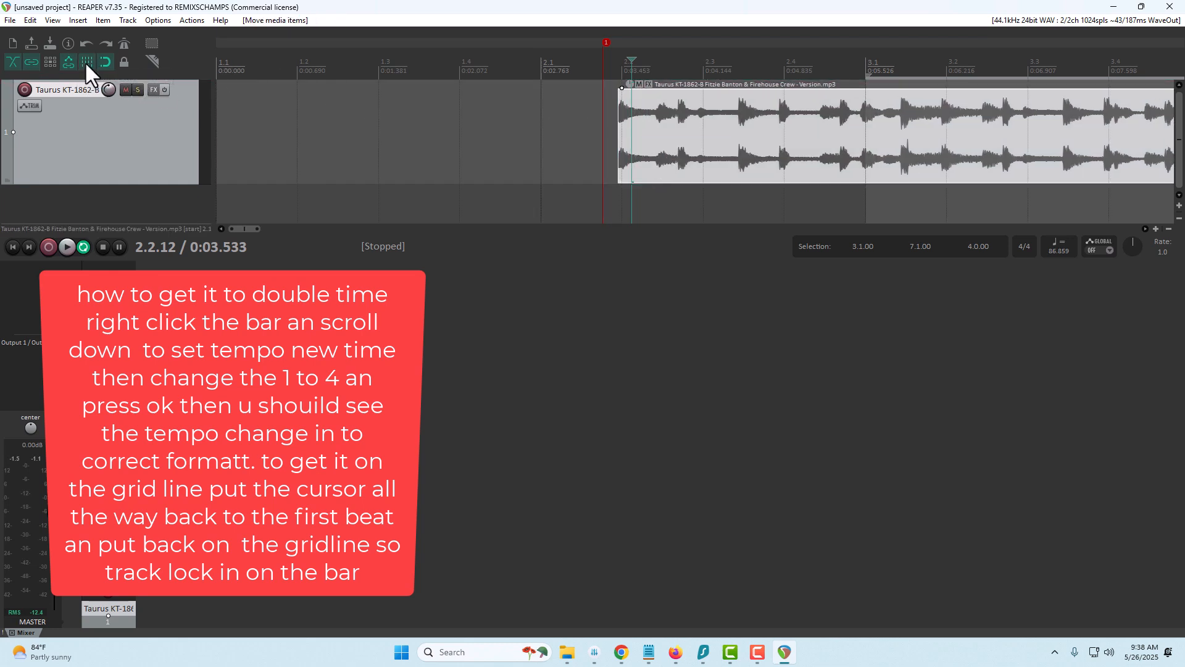
# Extend the item's start back to restore the intro, then adjust its front edge to just after 1.1
pyautogui.moveTo(661, 150); pyautogui.dragTo(109, 151)
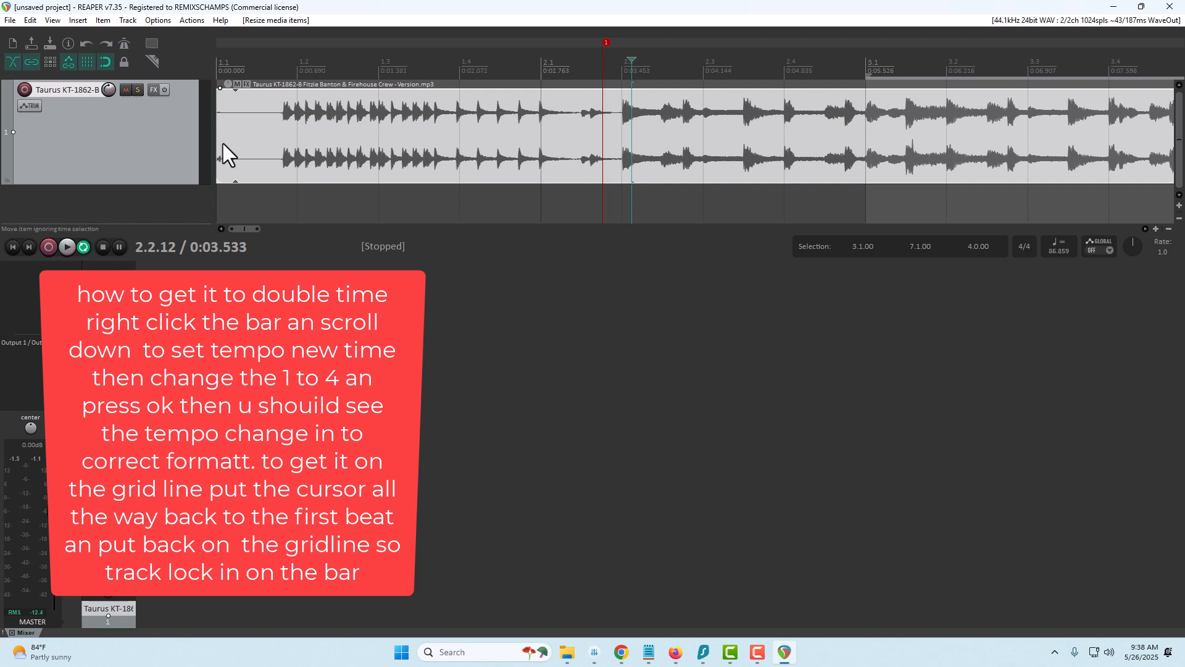
pyautogui.moveTo(219, 136); pyautogui.dragTo(229, 135)
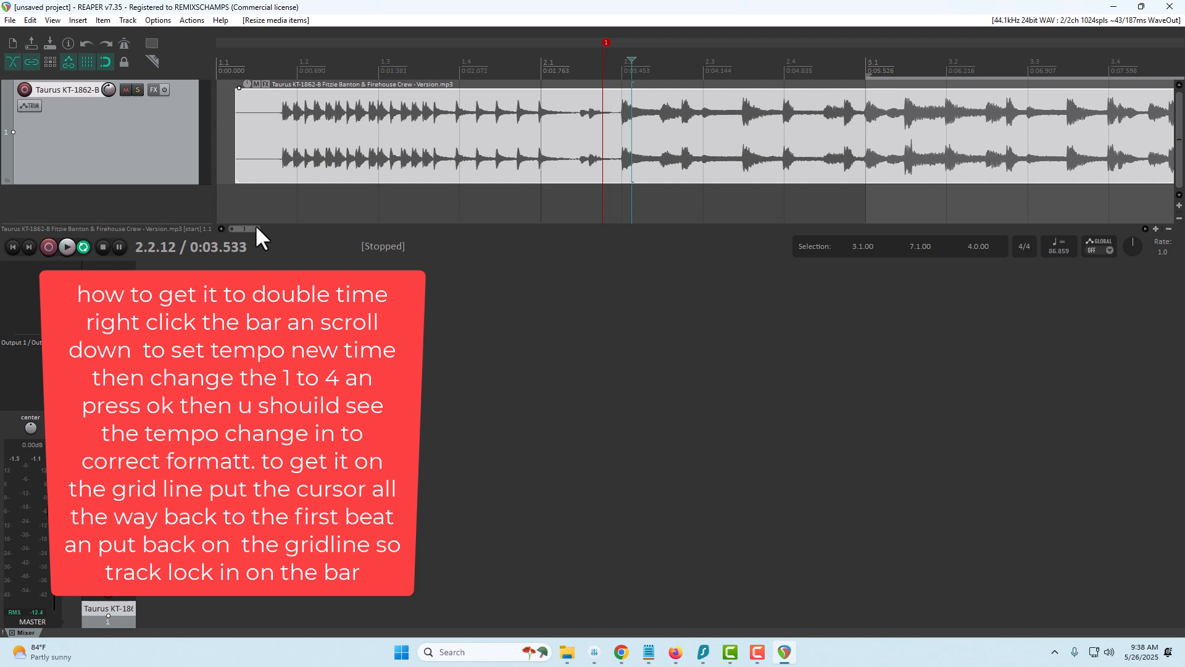
pyautogui.moveTo(257, 228); pyautogui.dragTo(293, 226)
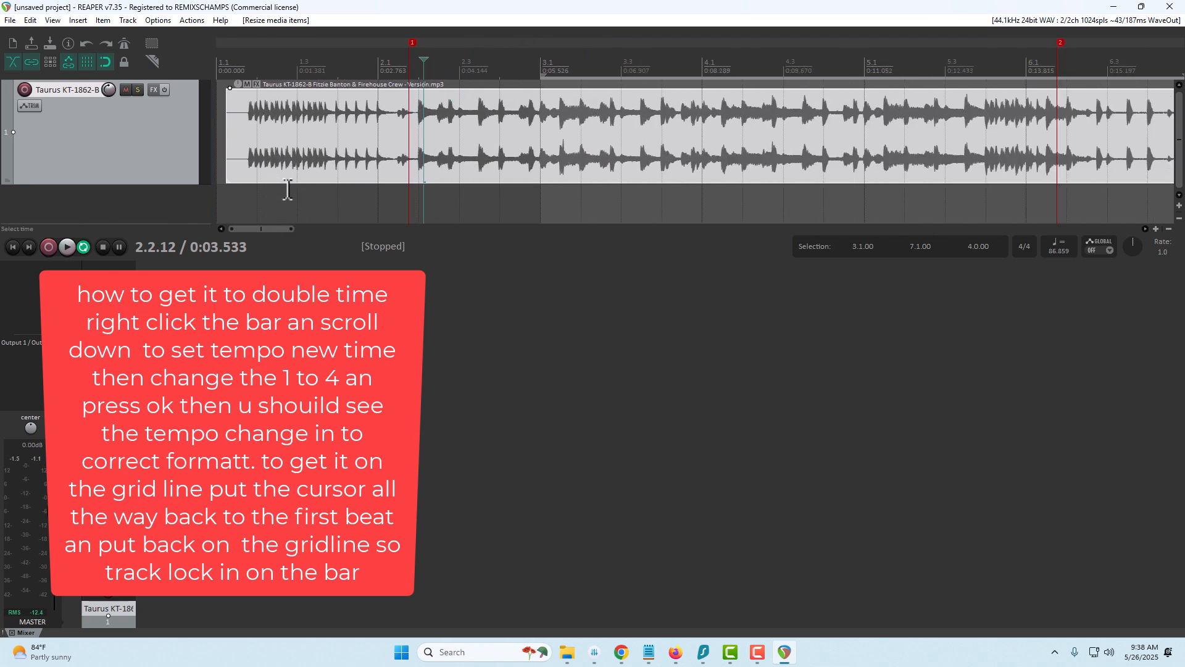
pyautogui.moveTo(291, 227); pyautogui.dragTo(251, 227)
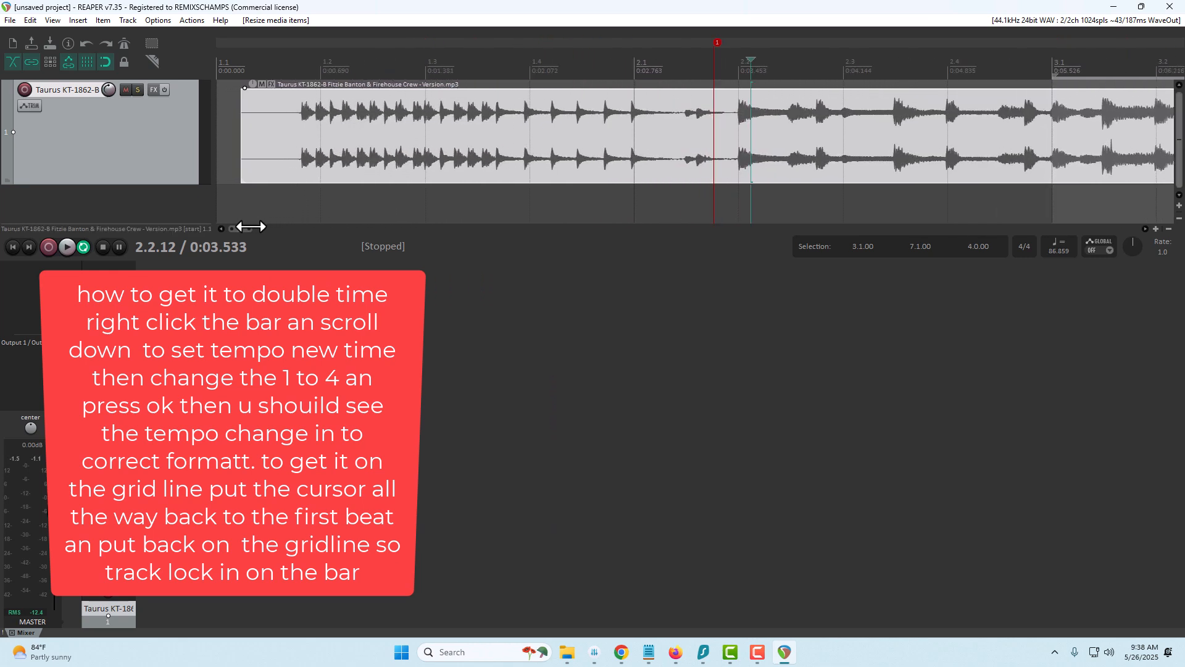
# Trim the item's start to the downbeat at 2.2, move the item to 3.1, and extend its start back over the intro
pyautogui.moveTo(242, 142); pyautogui.dragTo(743, 173)
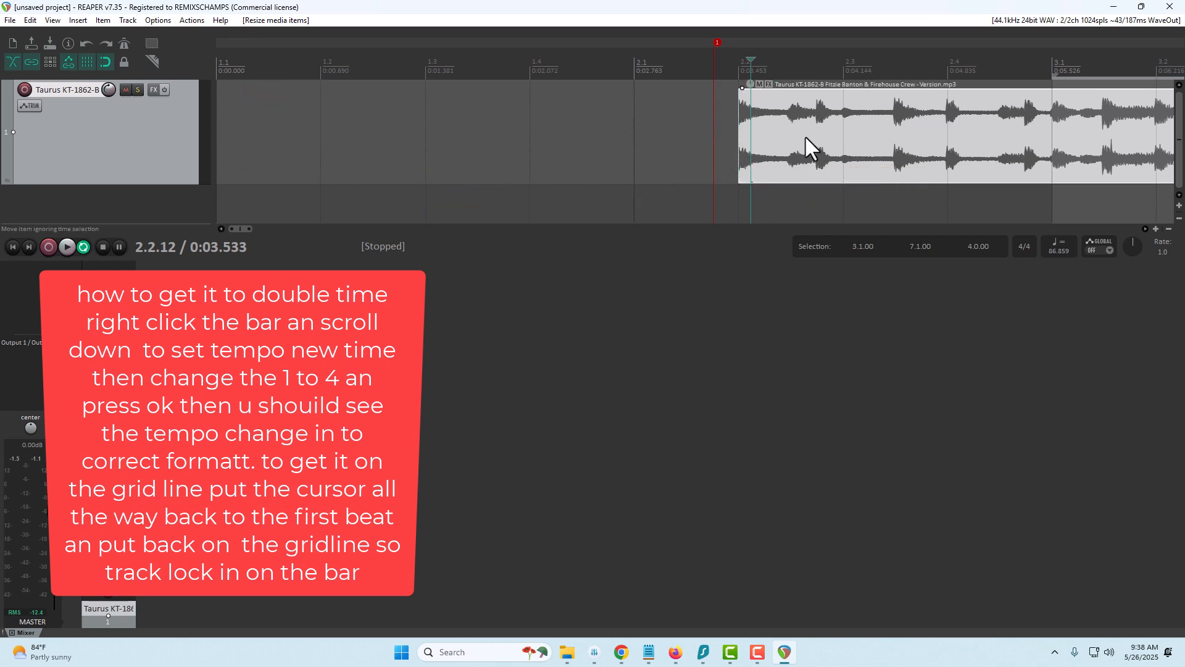
pyautogui.moveTo(844, 158); pyautogui.dragTo(1133, 145)
pyautogui.moveTo(1058, 132); pyautogui.dragTo(546, 153)
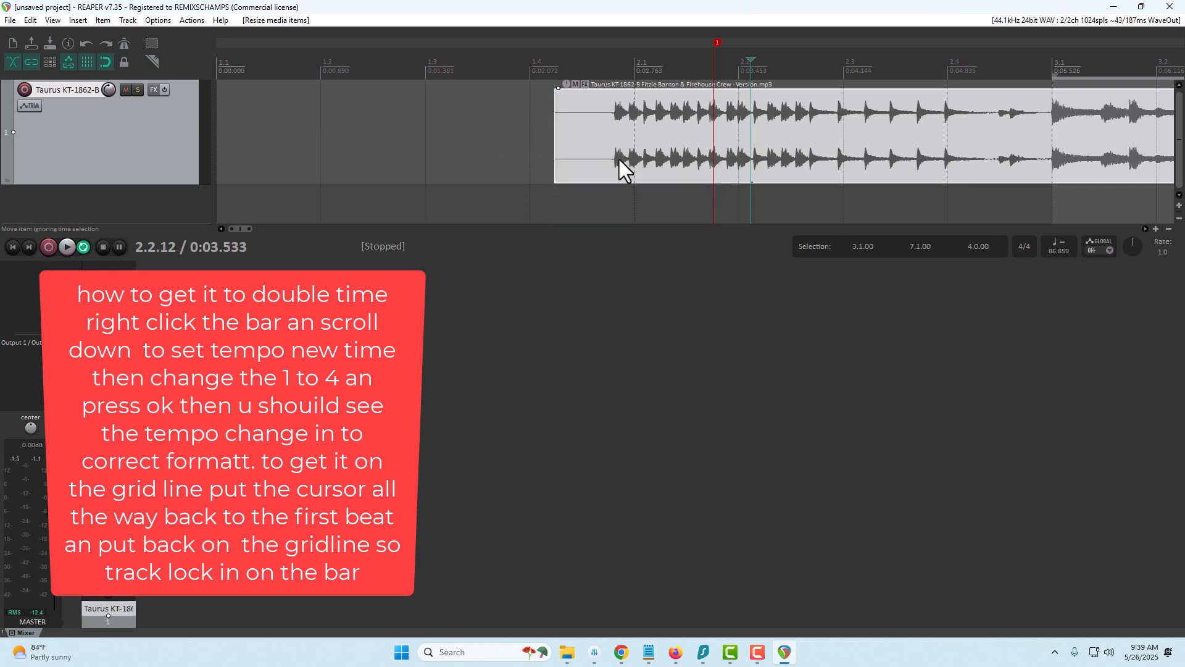
# Play the track from 2.1.00, turn repeat off, and listen past the selection to check its alignment with the grid
pyautogui.click(604, 194)
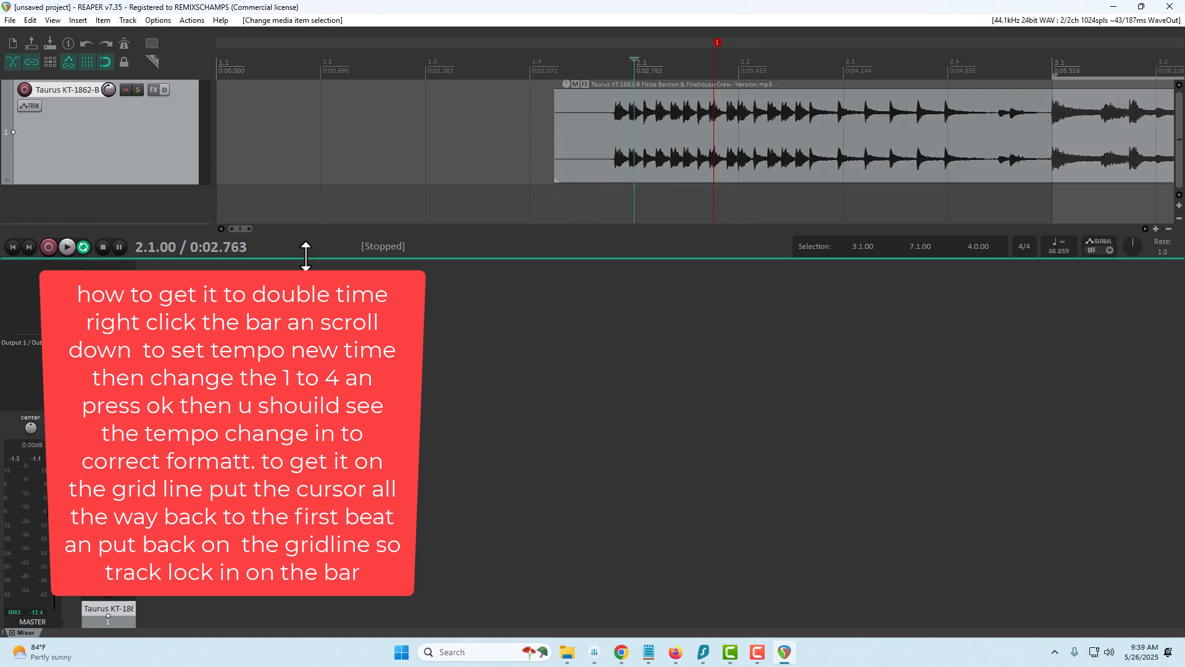
pyautogui.click(66, 247)
pyautogui.moveTo(249, 228); pyautogui.dragTo(303, 229)
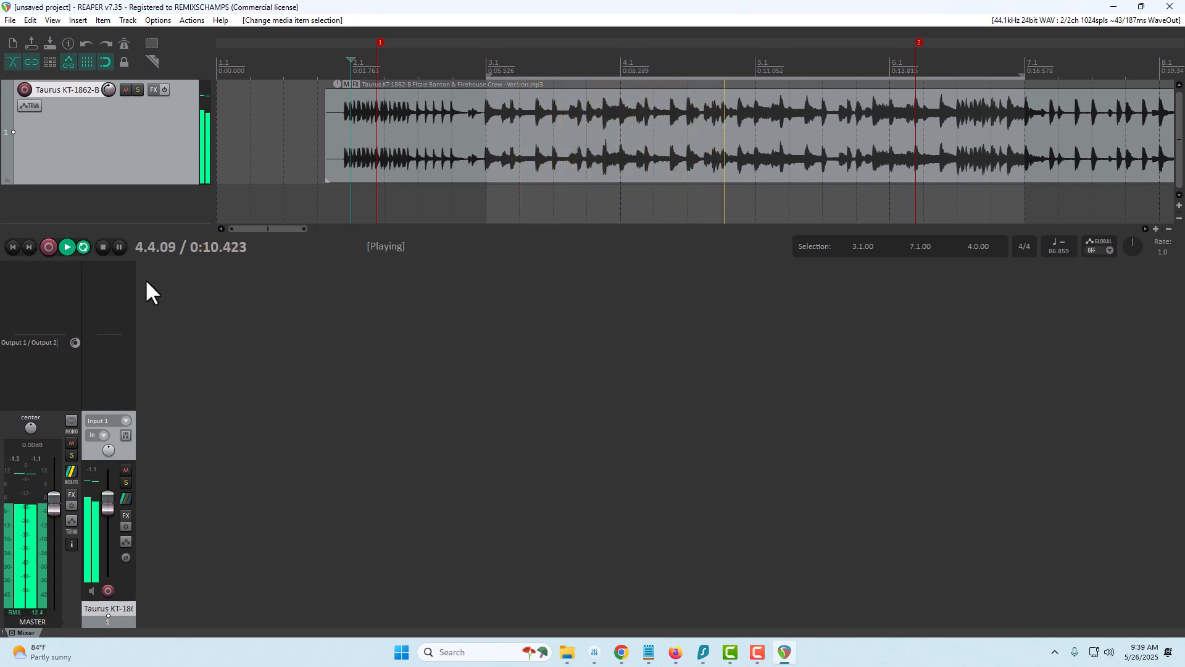
pyautogui.click(82, 247)
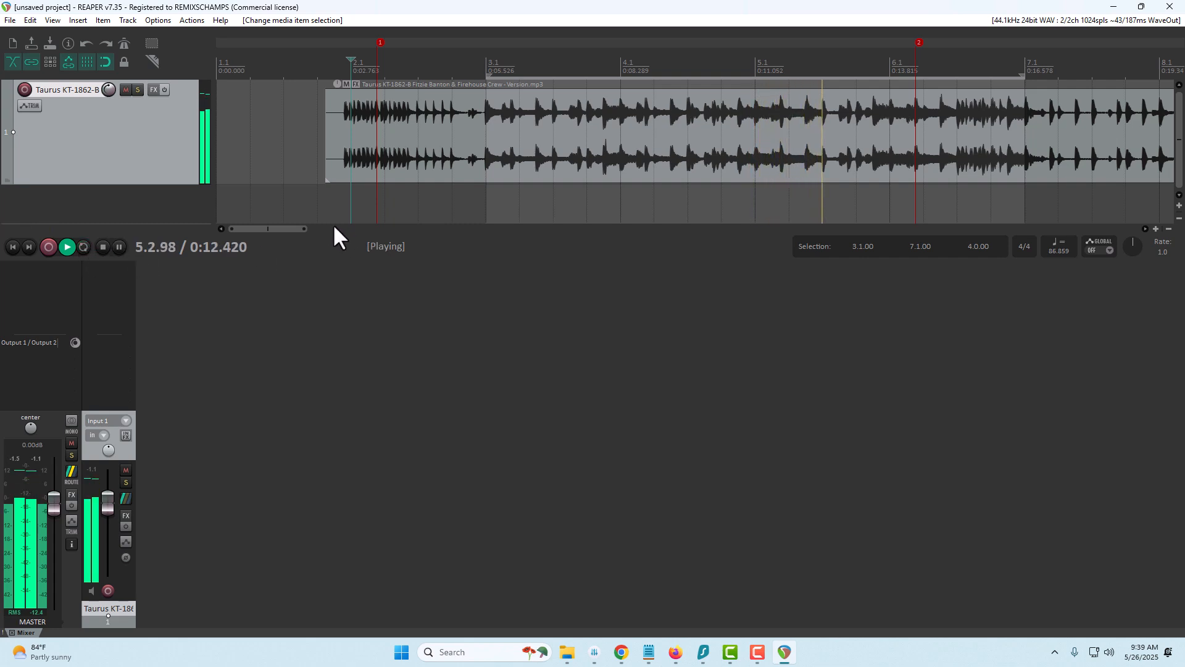
pyautogui.moveTo(305, 229); pyautogui.dragTo(340, 229)
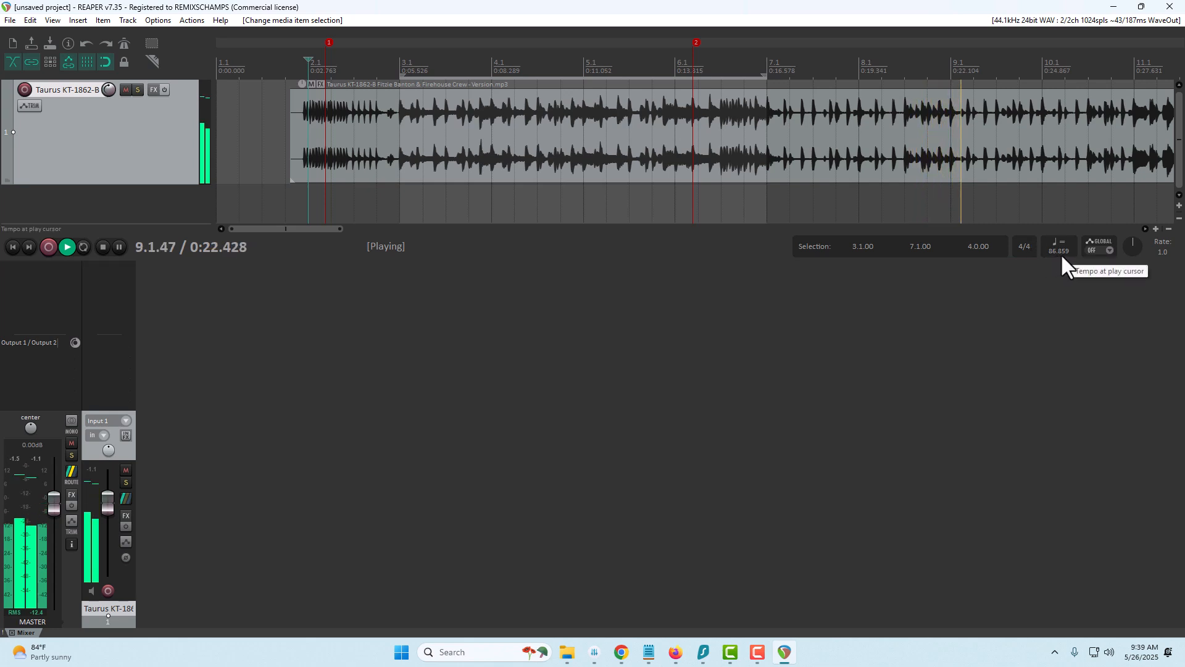
pyautogui.moveTo(312, 232); pyautogui.dragTo(366, 238)
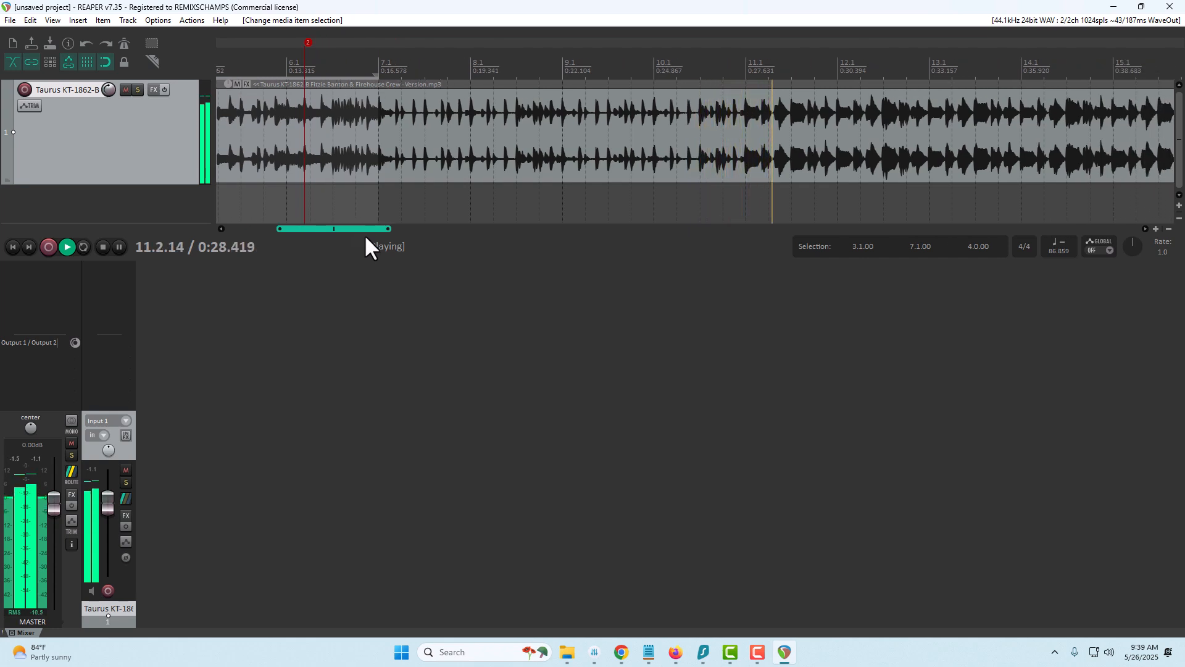
pyautogui.moveTo(365, 237); pyautogui.dragTo(419, 243)
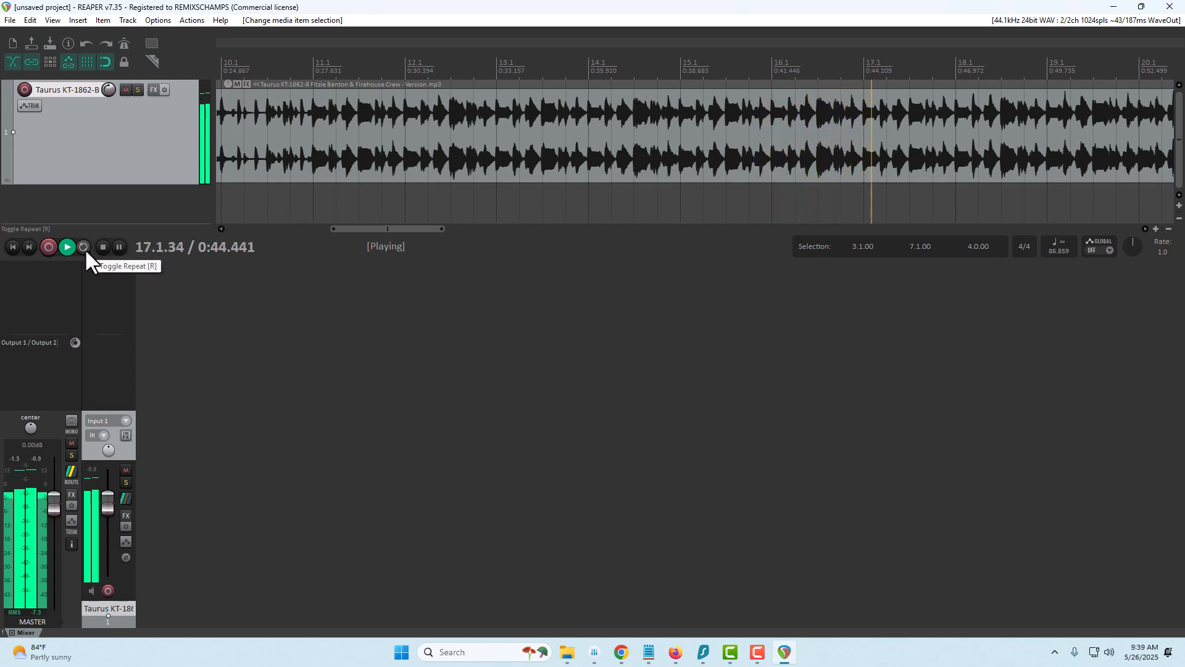
pyautogui.click(104, 248)
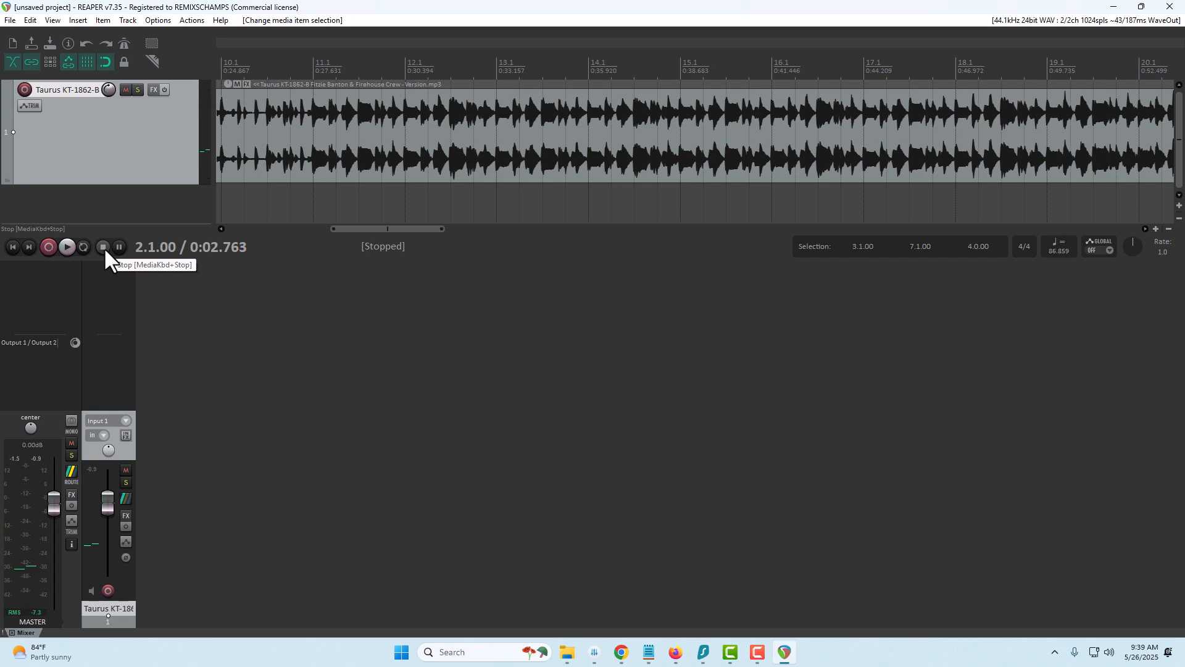
# Audition the track from 2.1.00 against the metronome, switch the metronome off, and stop playback
pyautogui.moveTo(397, 231); pyautogui.dragTo(267, 229)
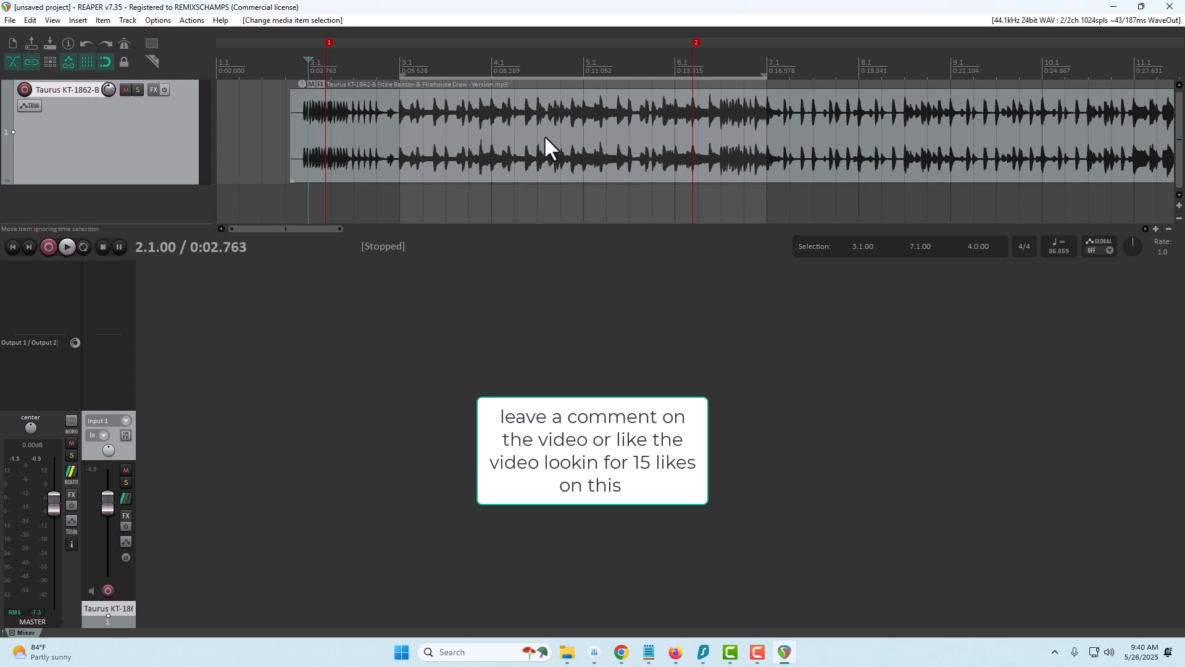
pyautogui.click(126, 44)
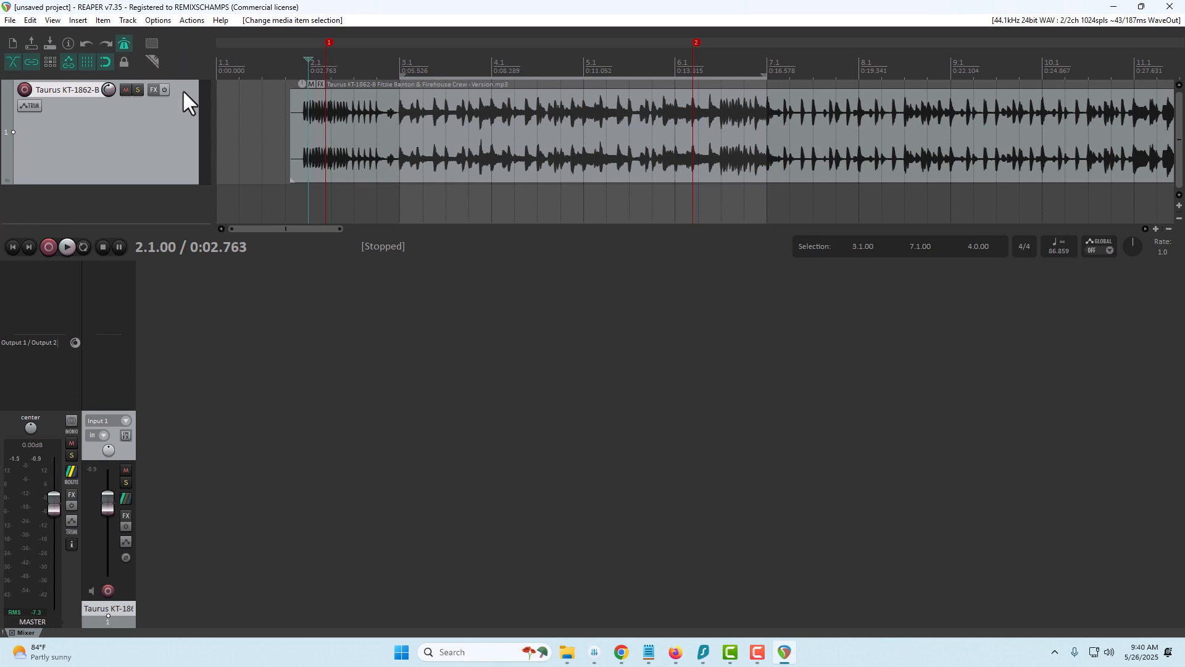
pyautogui.click(68, 247)
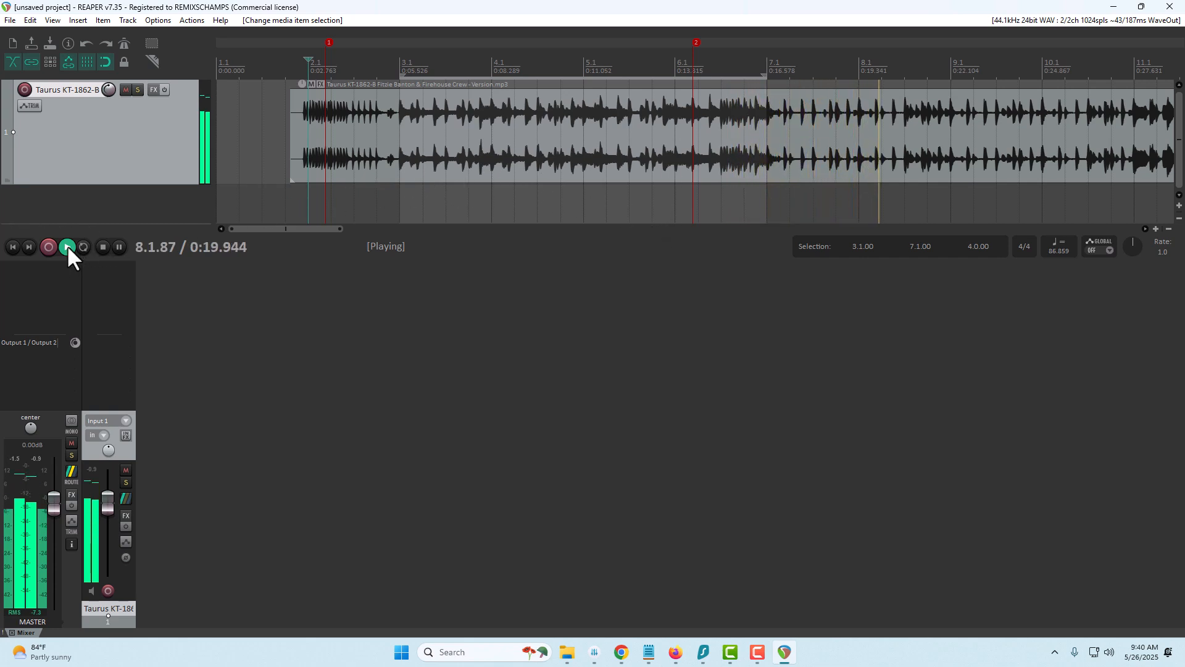
pyautogui.click(101, 246)
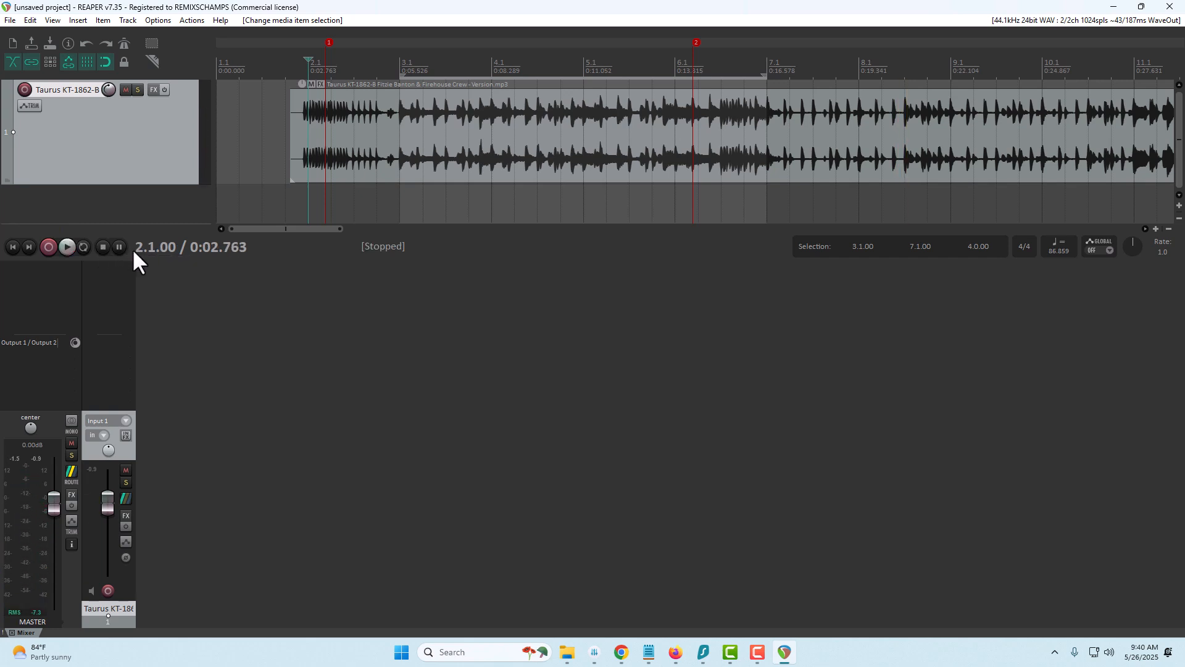